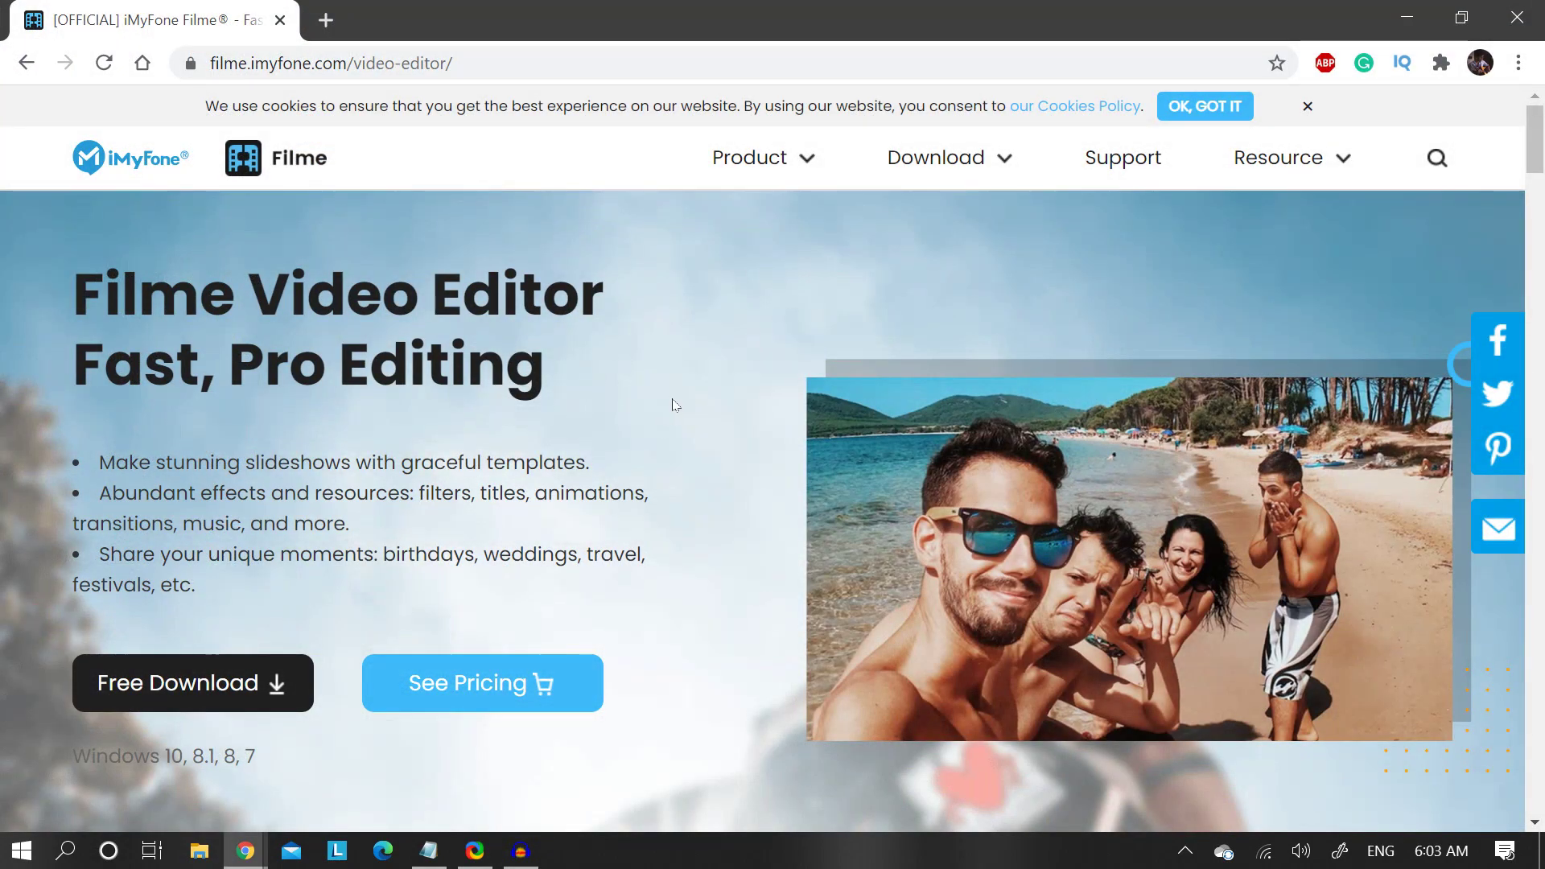
pyautogui.scroll(-2, 674, 405)
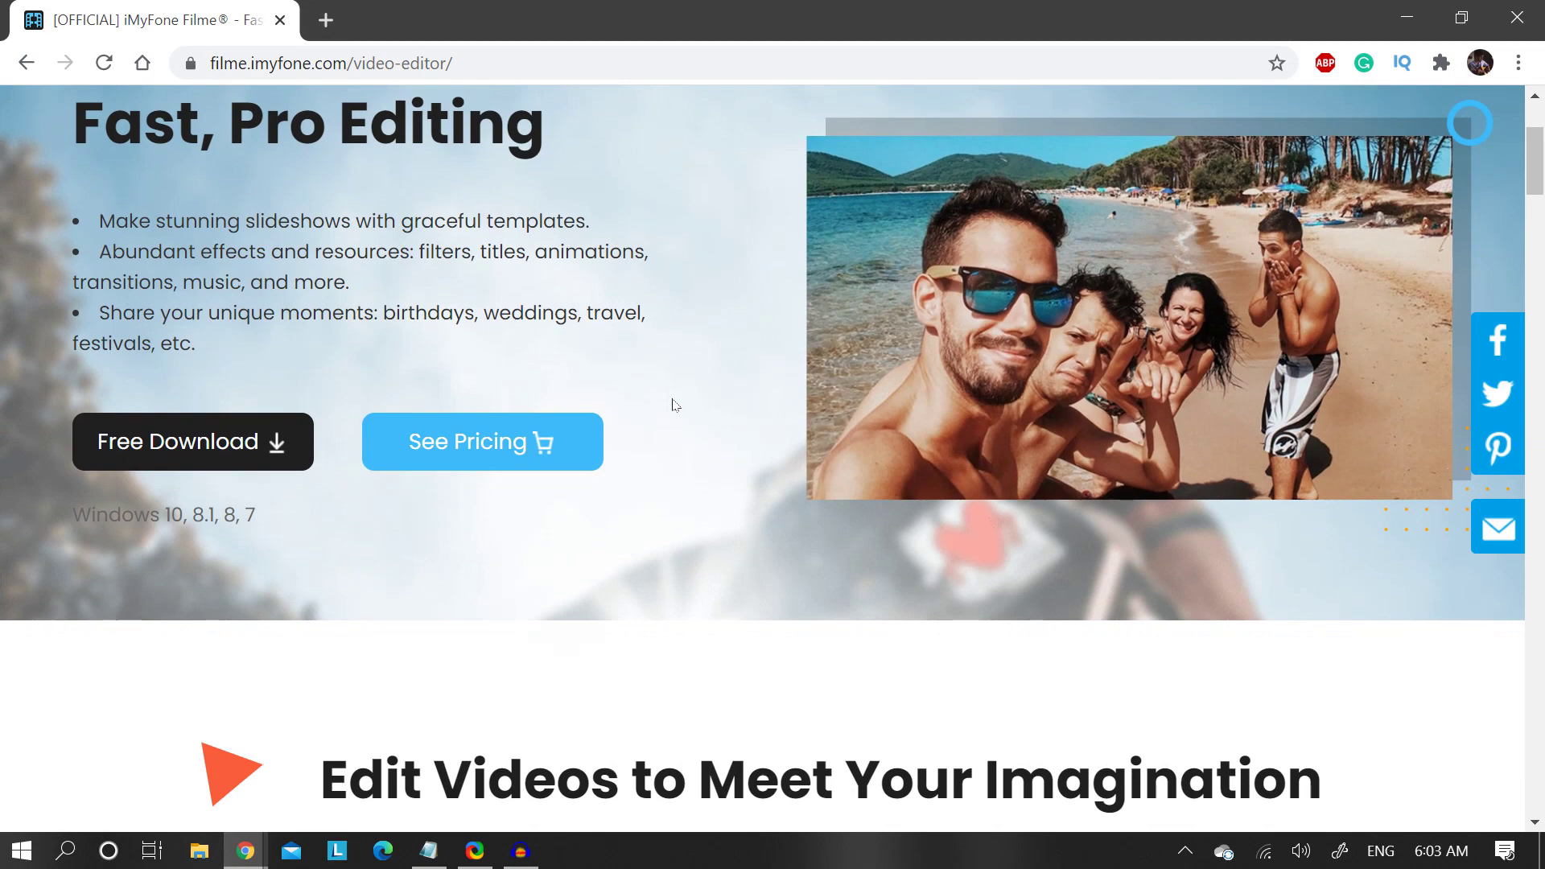
pyautogui.scroll(-4, 674, 405)
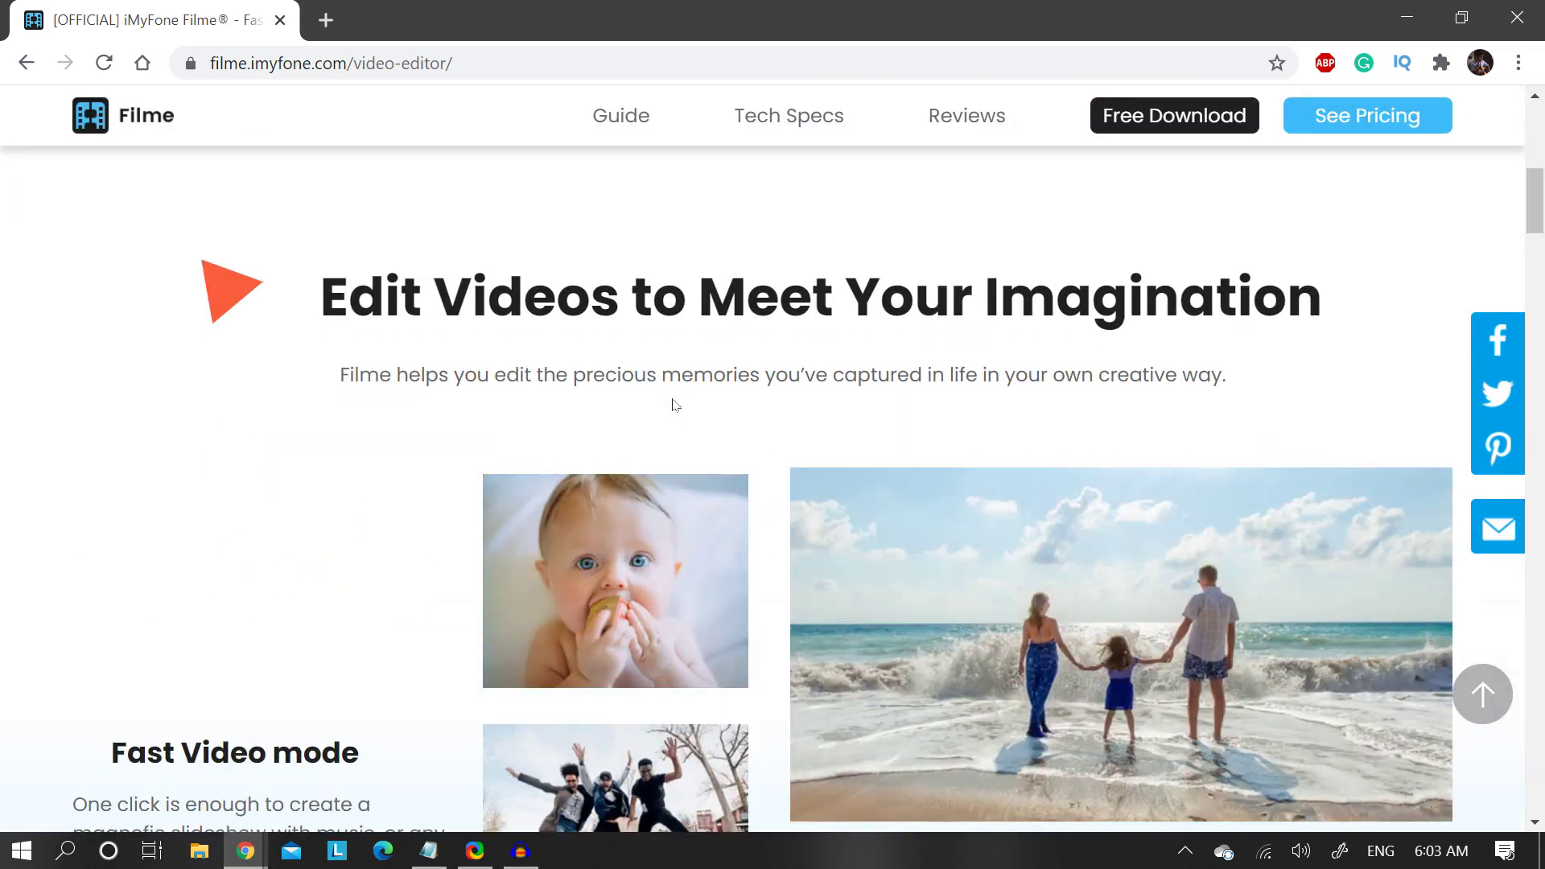
pyautogui.scroll(-2, 673, 404)
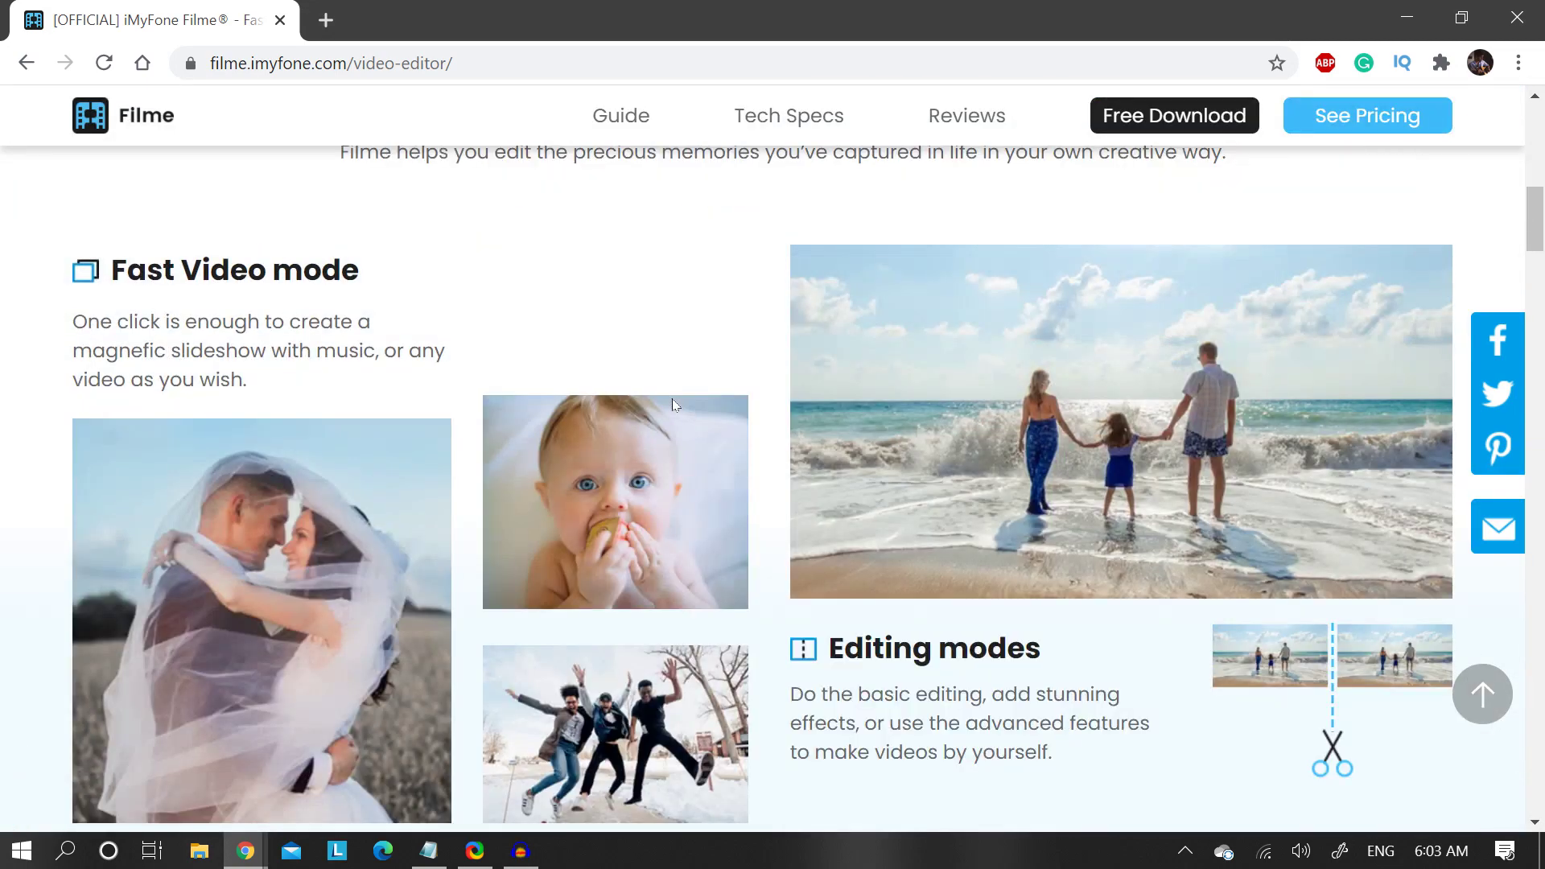
pyautogui.scroll(-5, 672, 405)
pyautogui.scroll(-4, 673, 404)
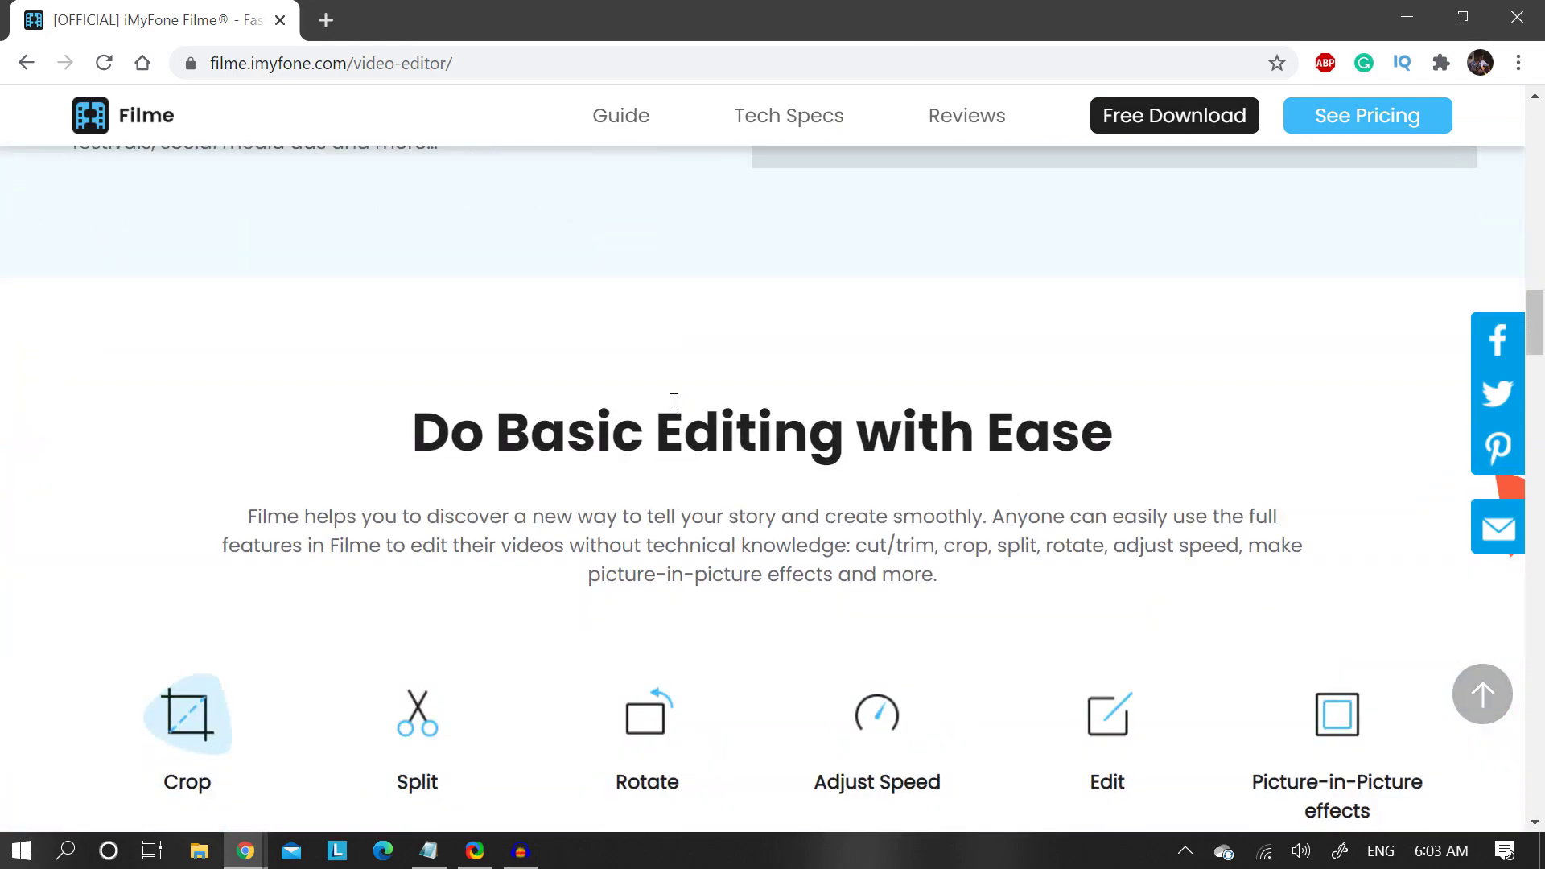
pyautogui.scroll(-4, 674, 400)
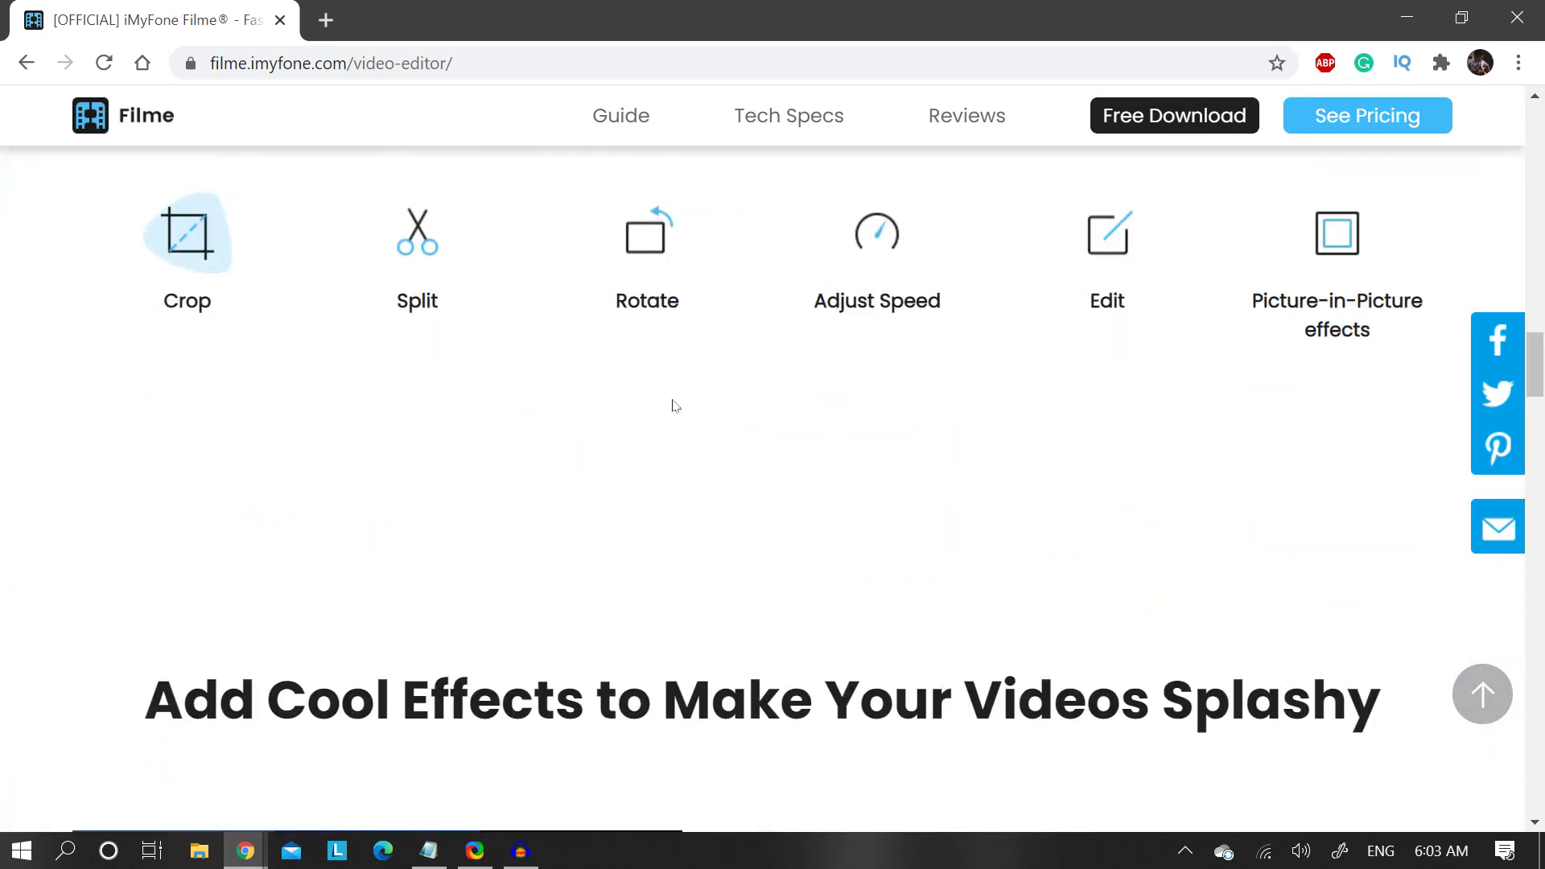
pyautogui.scroll(8, 674, 402)
pyautogui.scroll(5, 675, 405)
pyautogui.scroll(5, 674, 404)
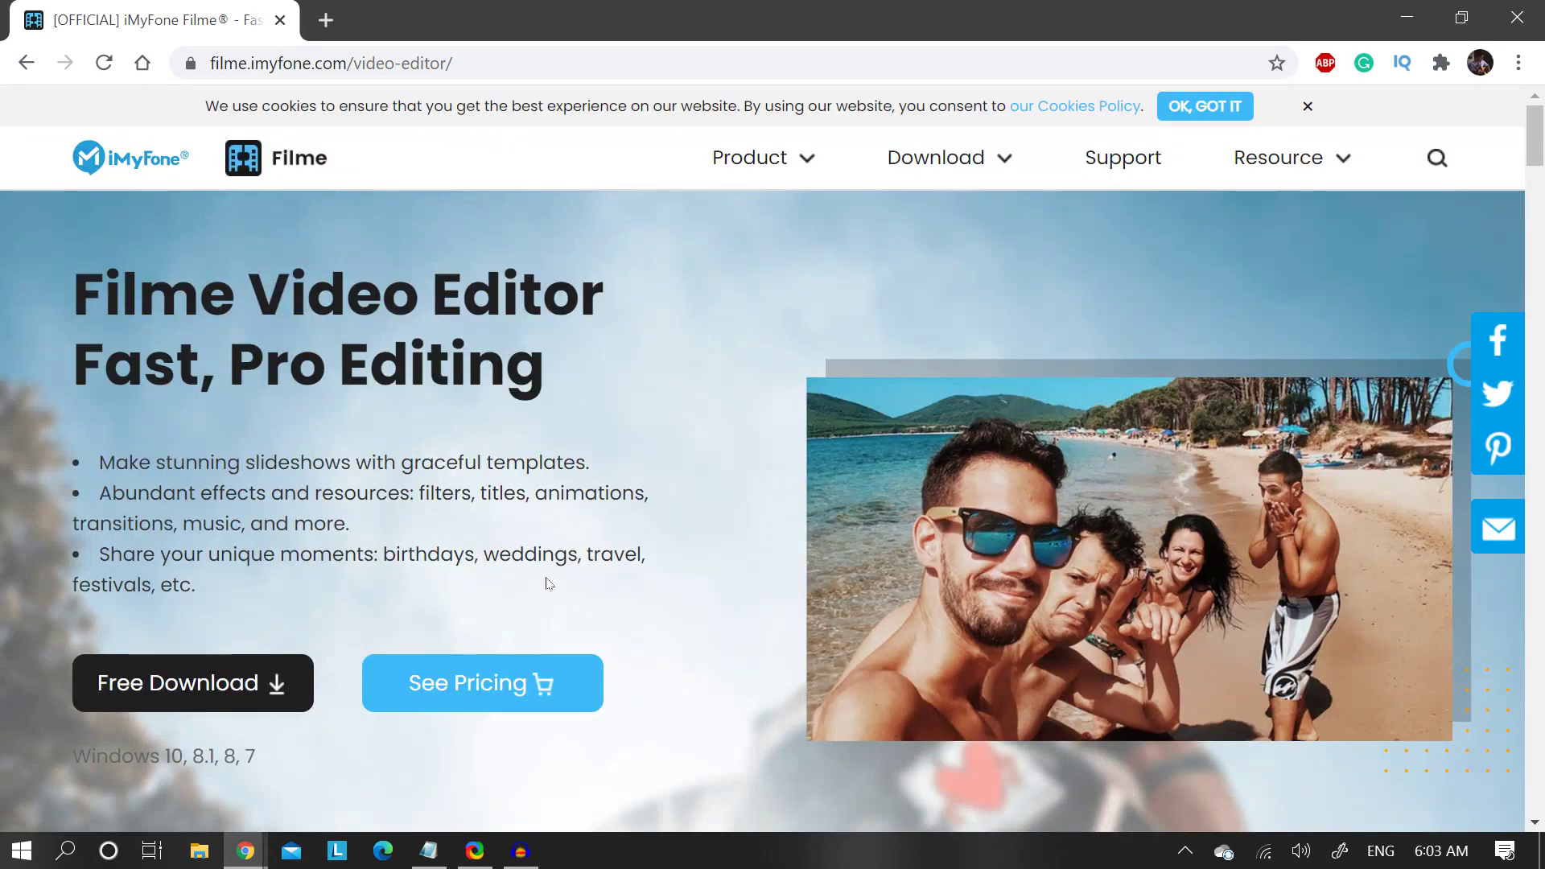
# Step: View the Filme Free License and Lifetime Plan offers, then close Chrome
pyautogui.click(483, 680)
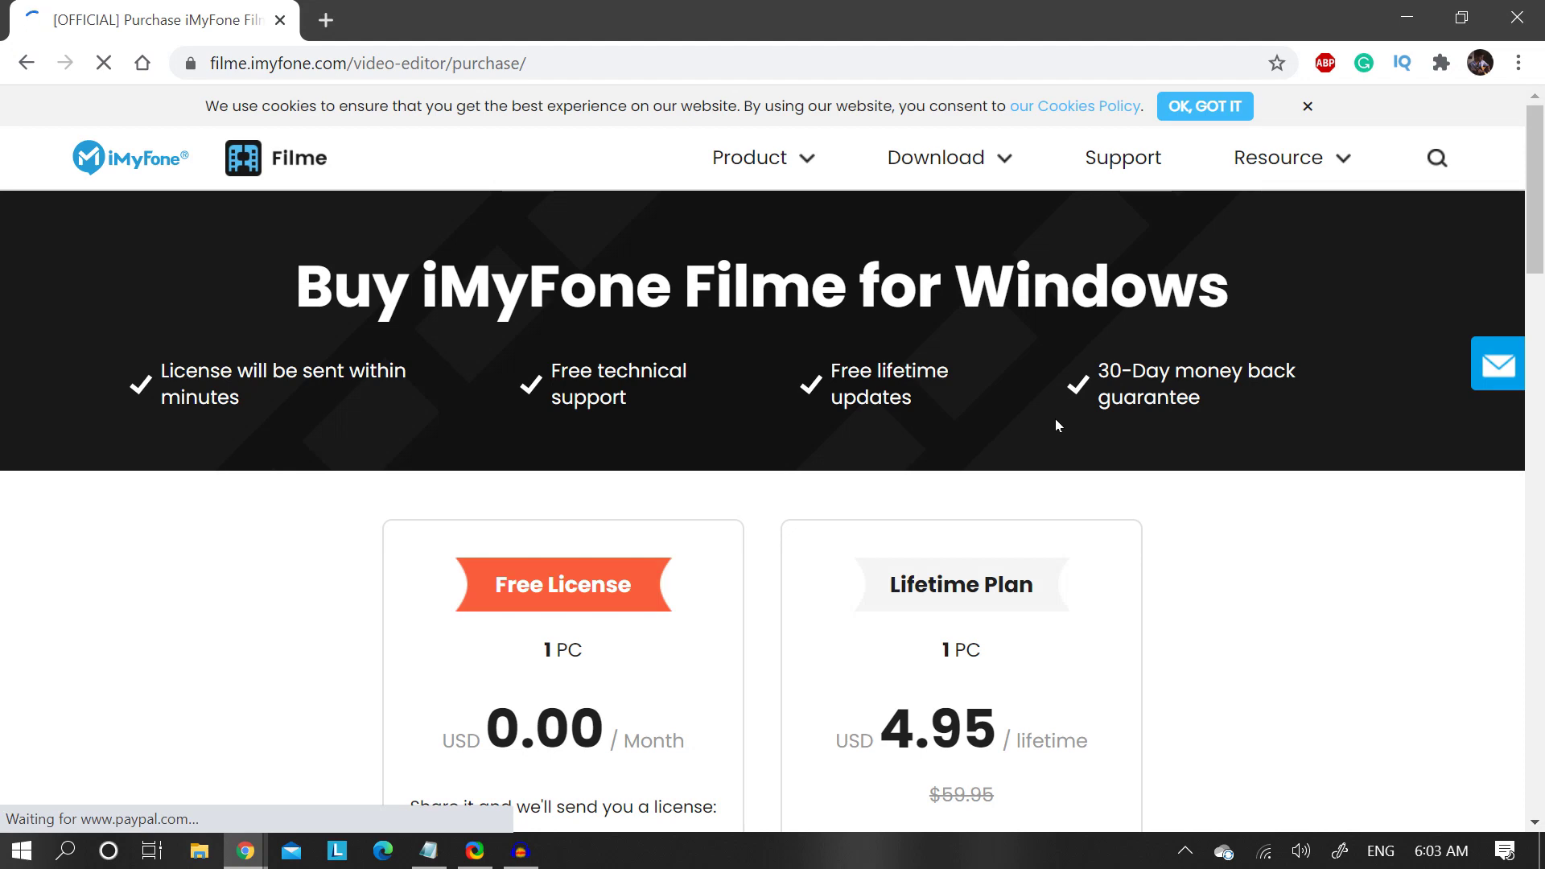
pyautogui.scroll(-3, 1055, 419)
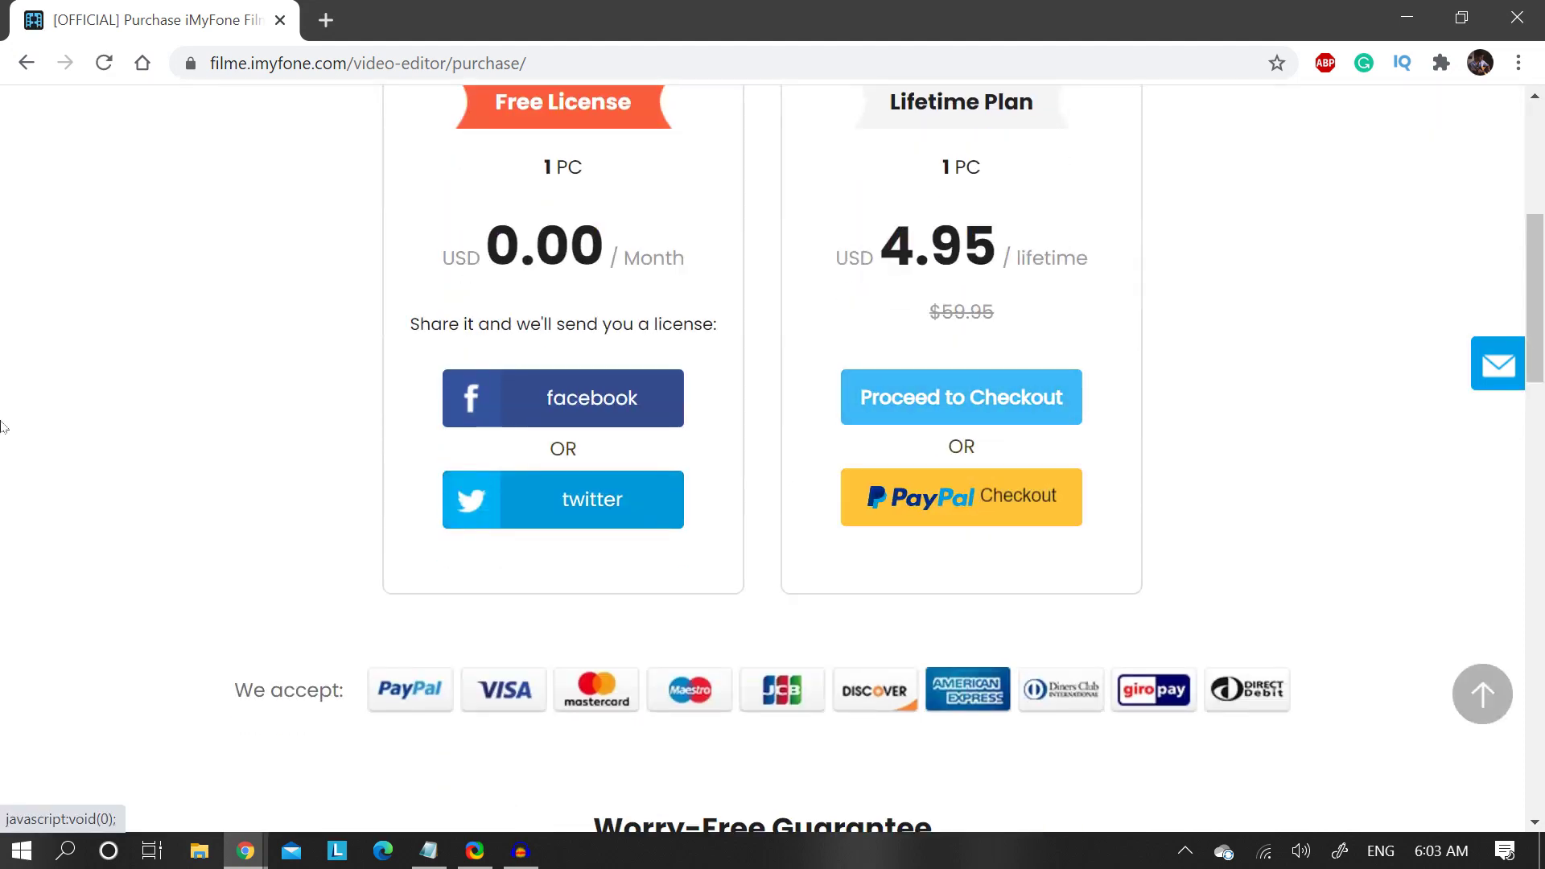
pyautogui.scroll(2, 2, 426)
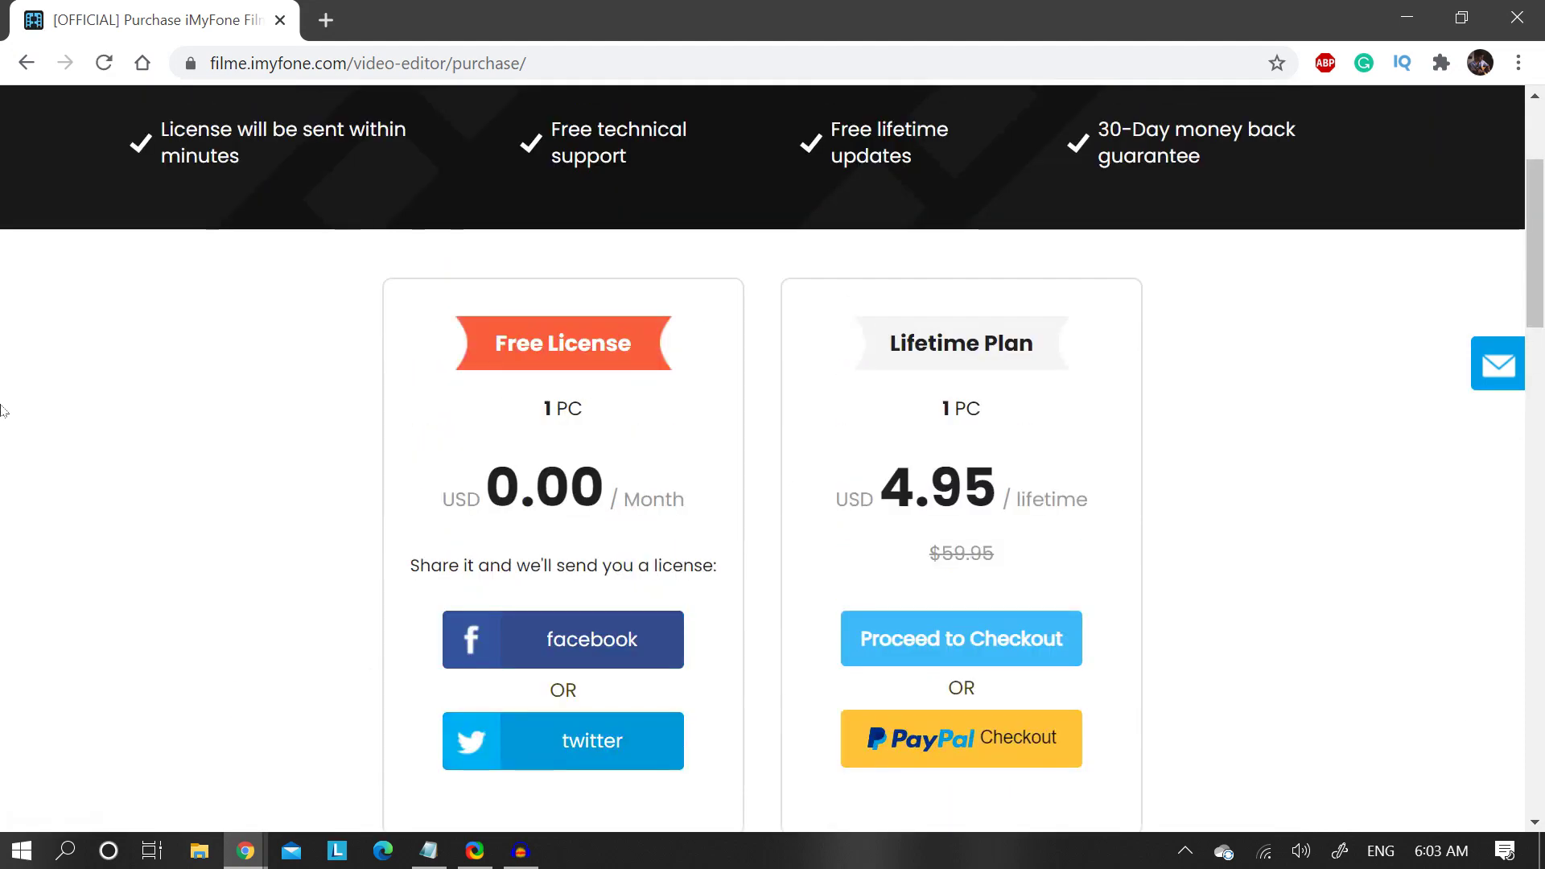
pyautogui.click(1516, 18)
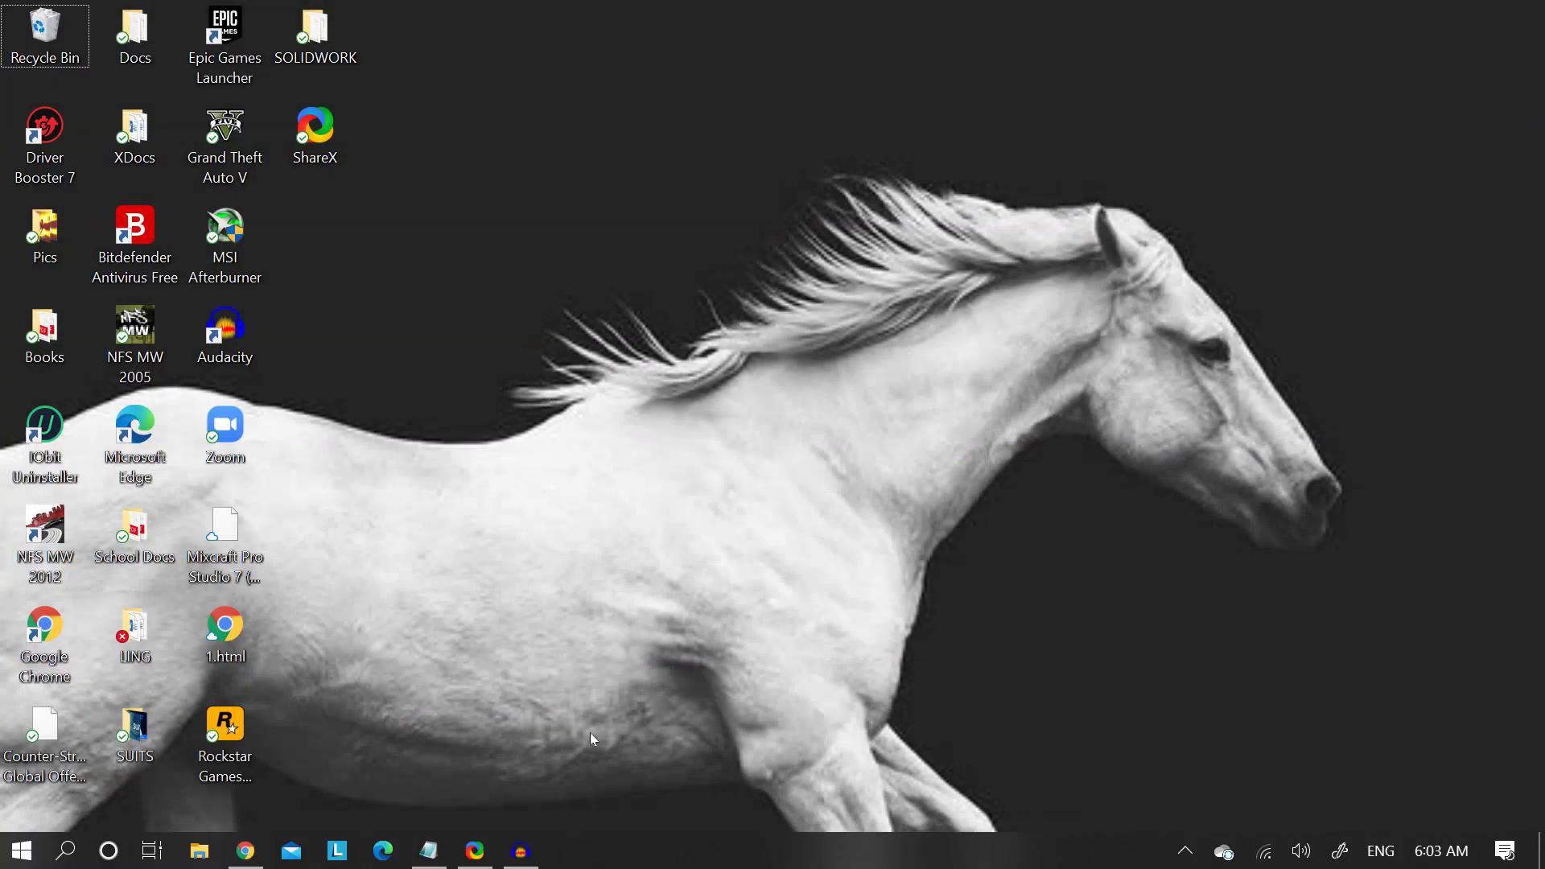
# Step: Show the hidden background tray apps, then hide them again
pyautogui.click(1185, 852)
pyautogui.click(1002, 568)
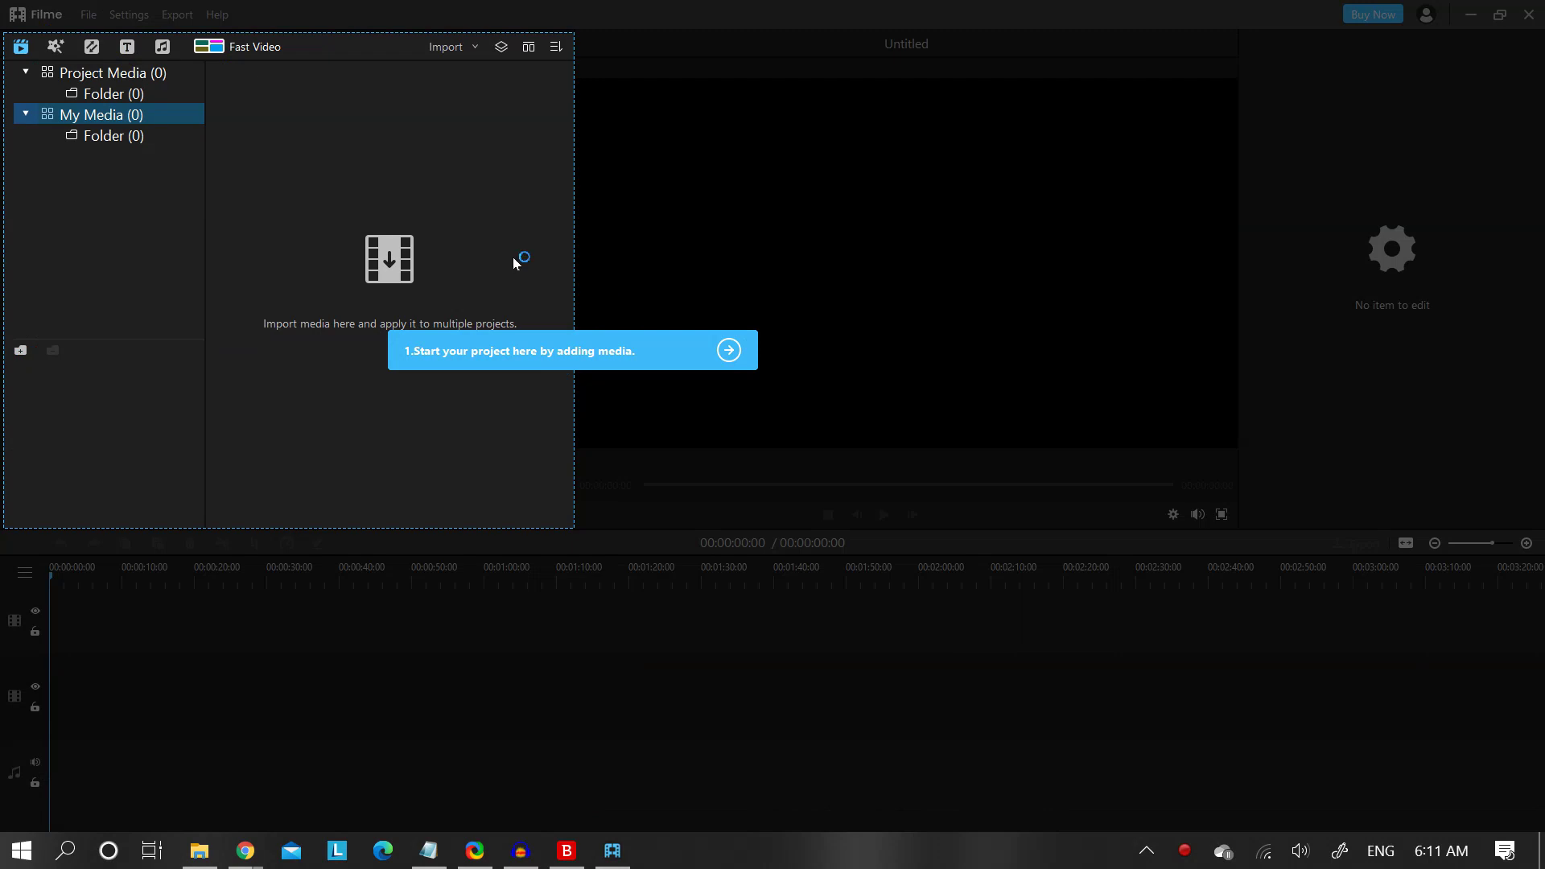
# Step: Step through the Filme introductory tour to its final export step and end it
pyautogui.click(728, 351)
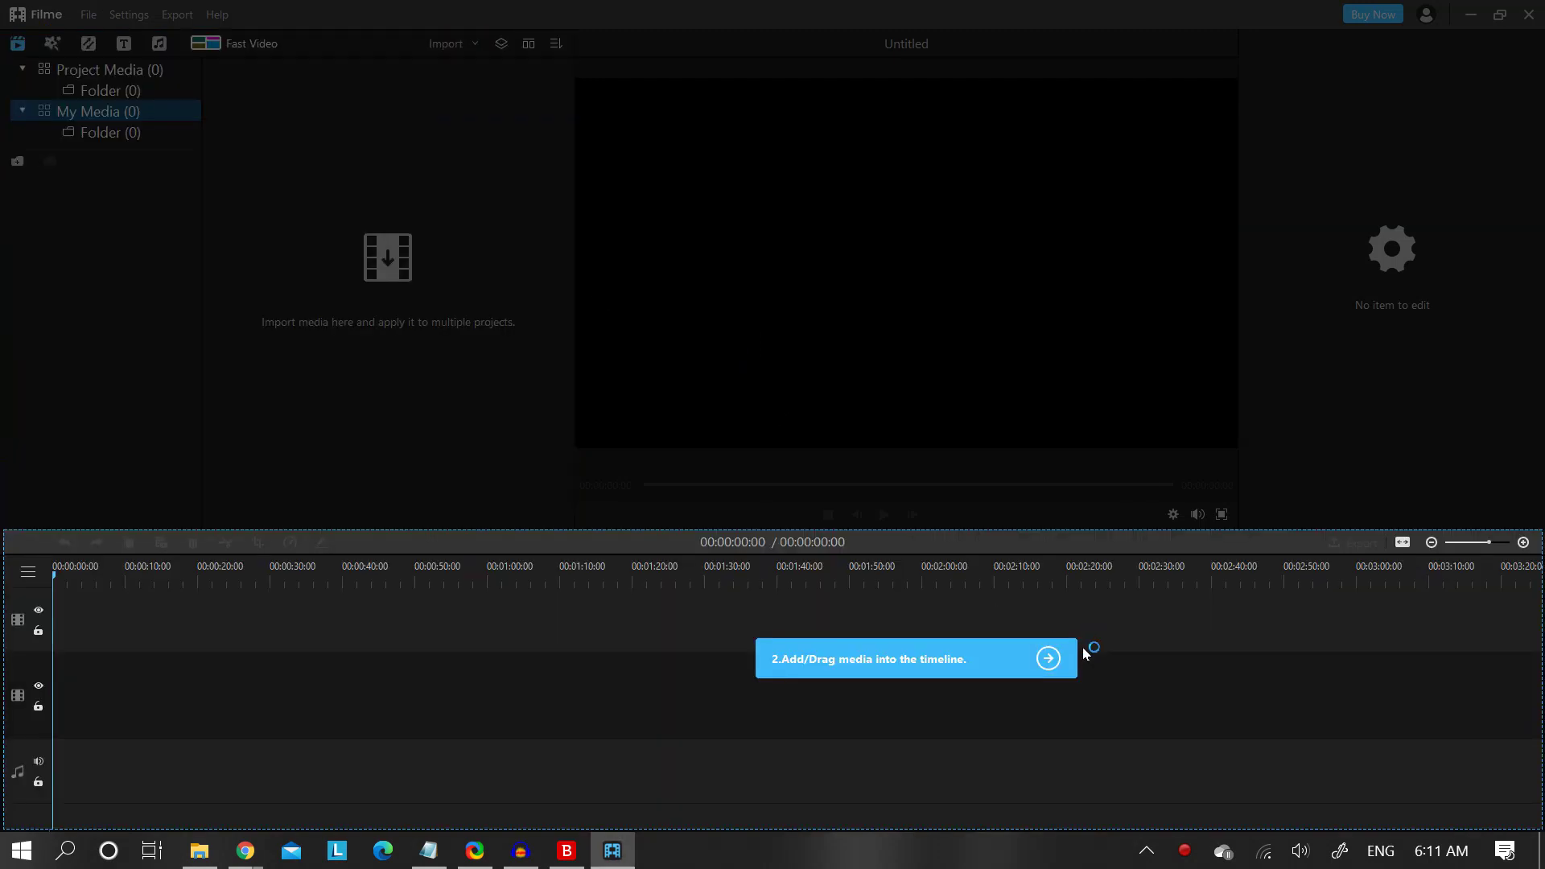
pyautogui.click(1047, 660)
pyautogui.click(545, 599)
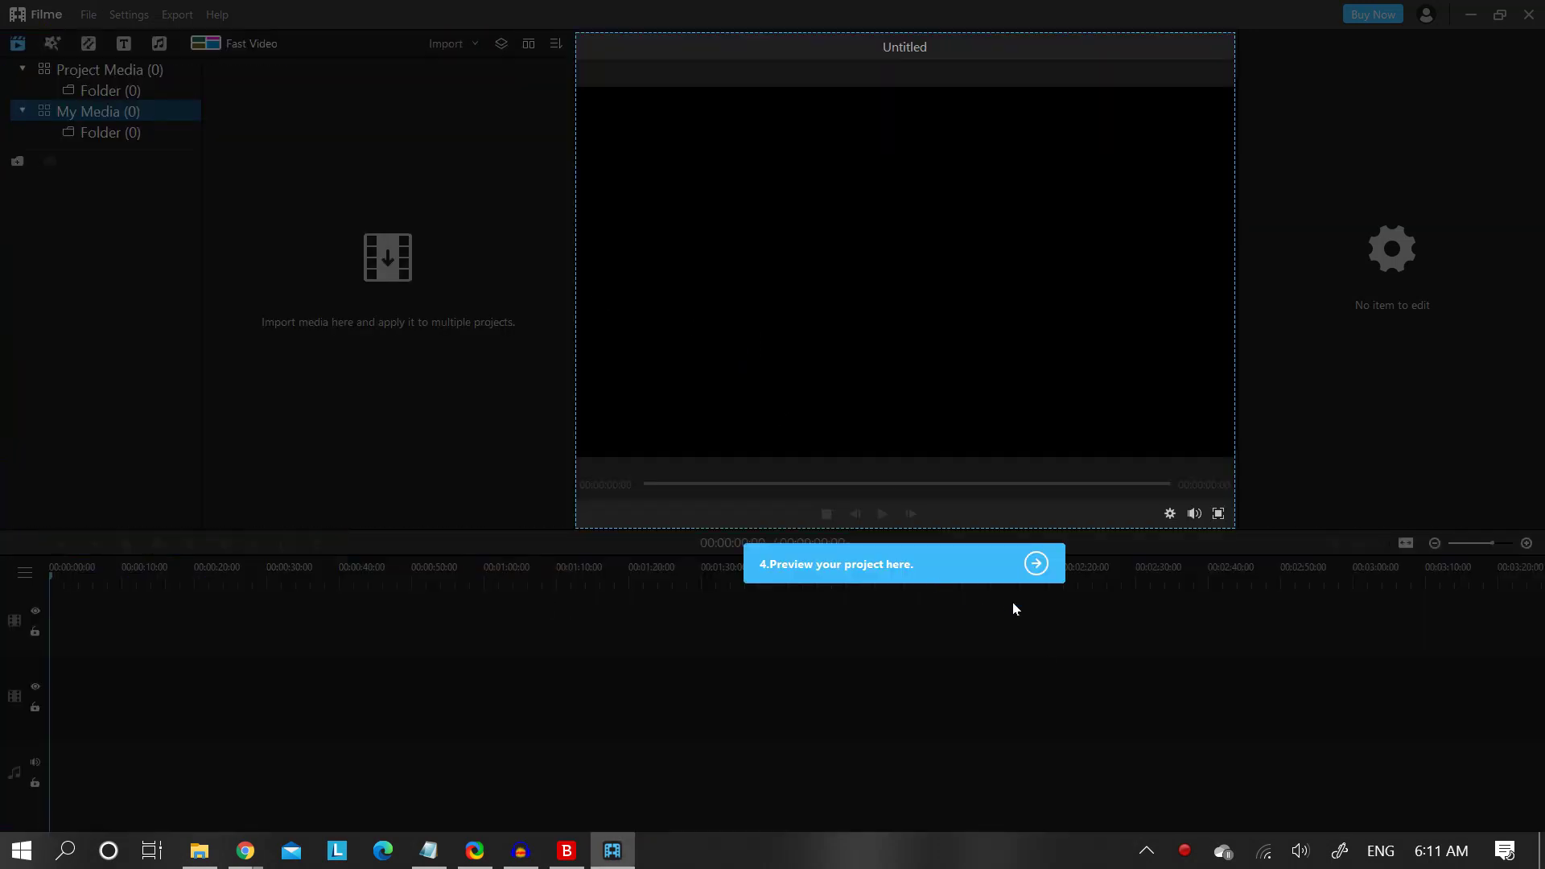
pyautogui.click(1030, 563)
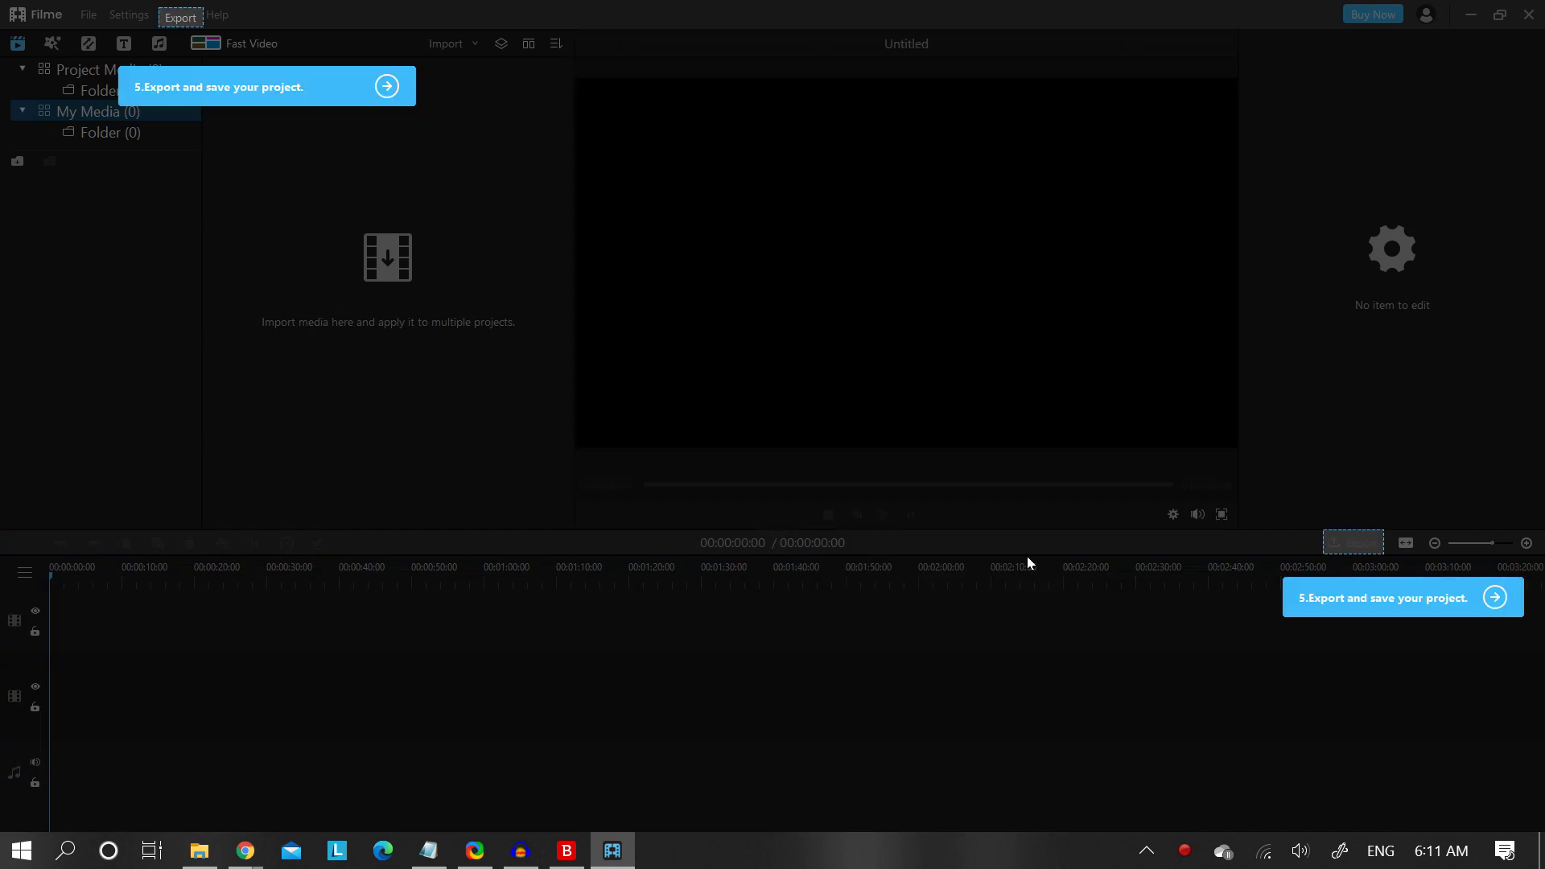
pyautogui.click(1492, 600)
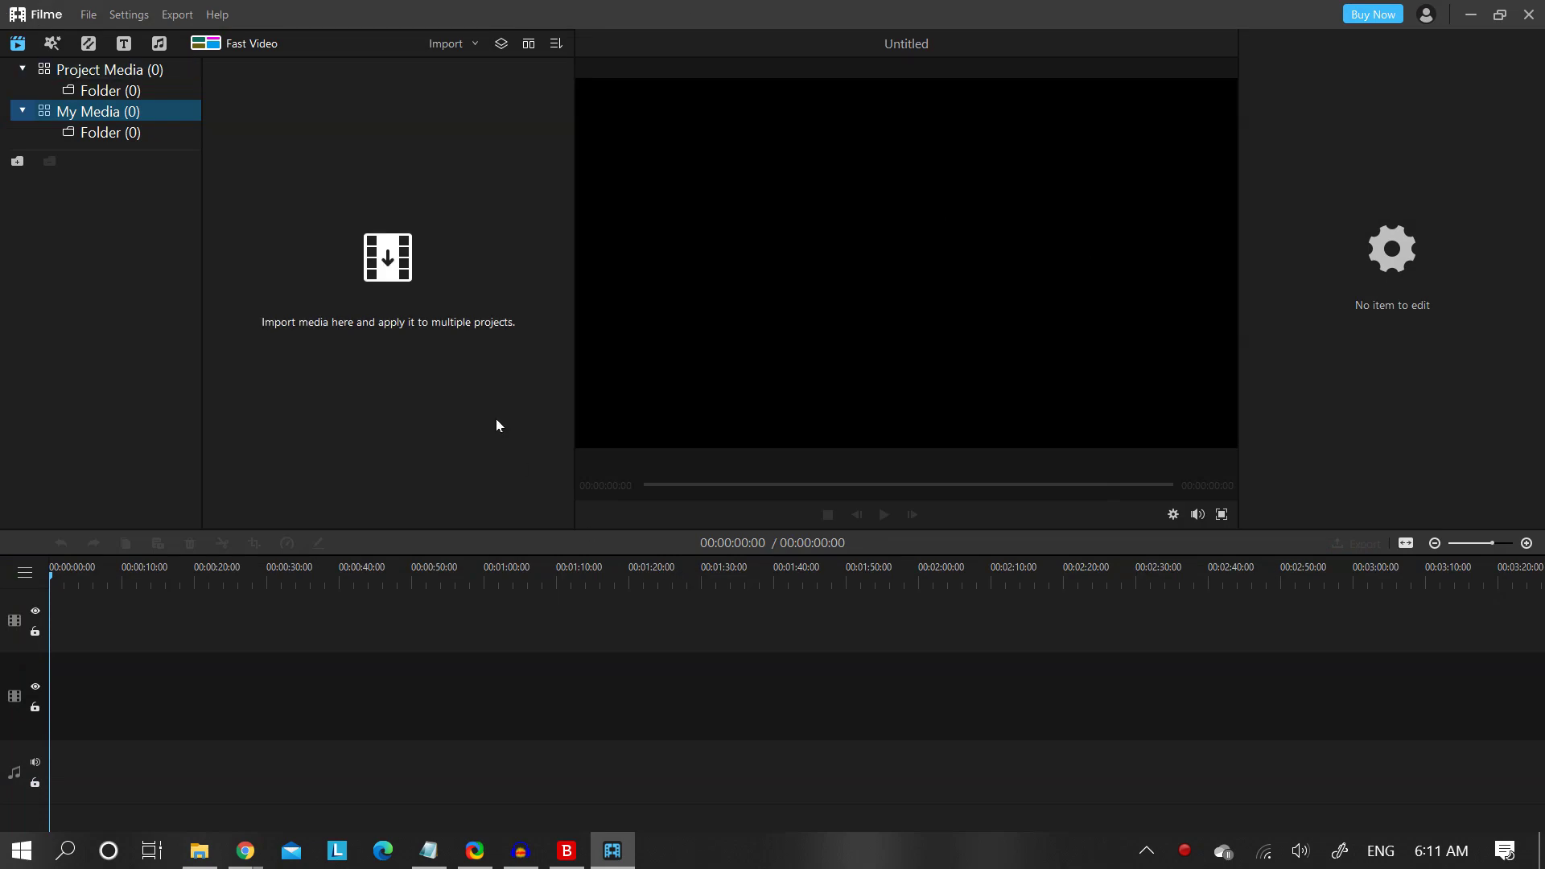
# Step: Close the open Audacity project, then bring up ShareX
pyautogui.click(521, 850)
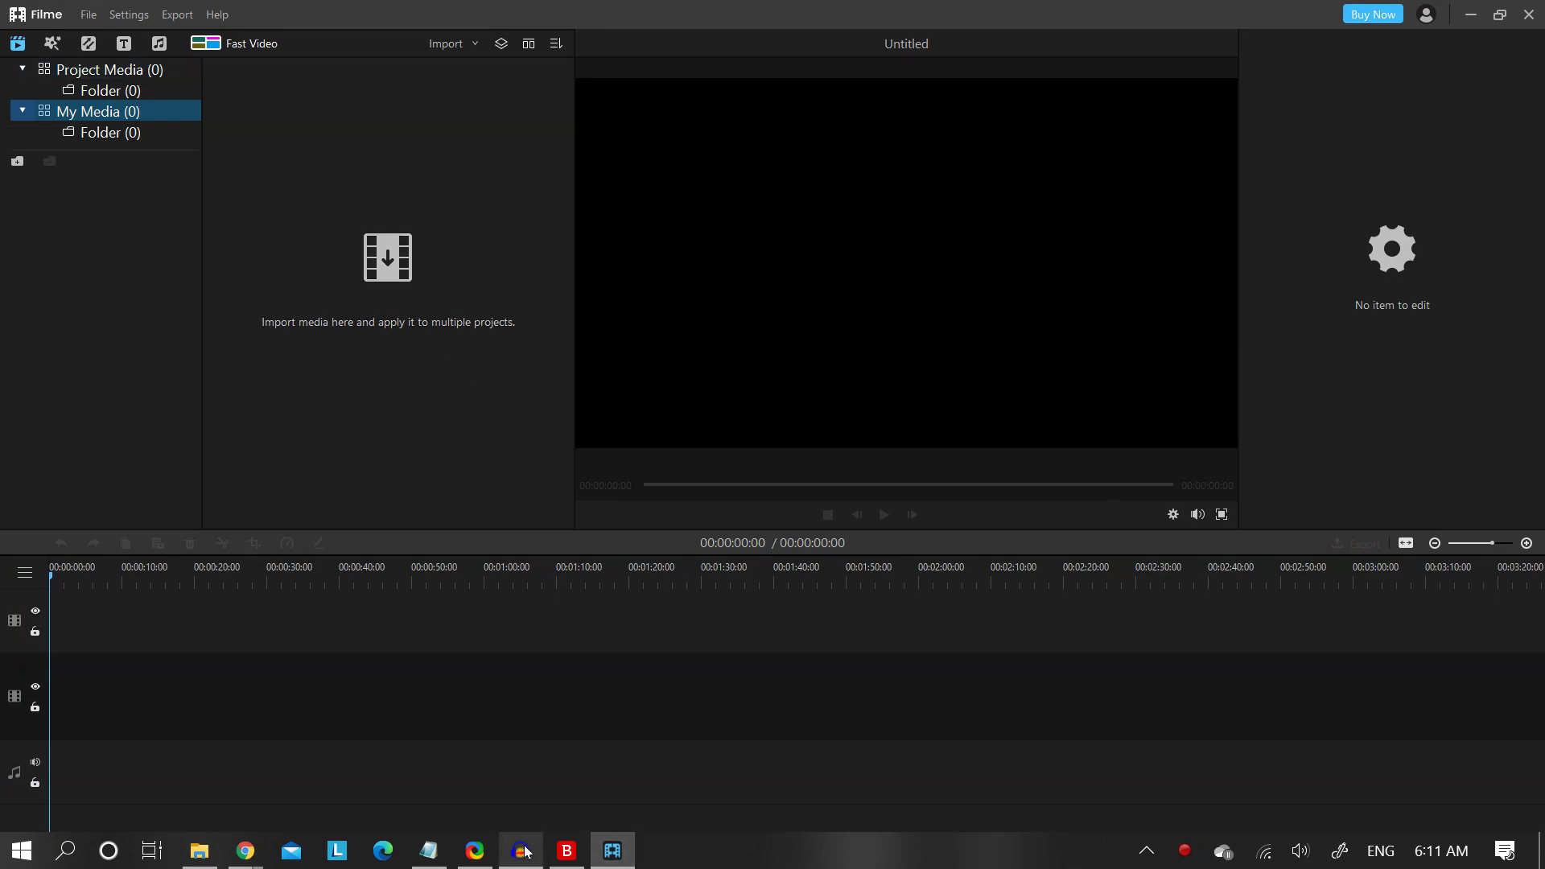
pyautogui.click(1515, 13)
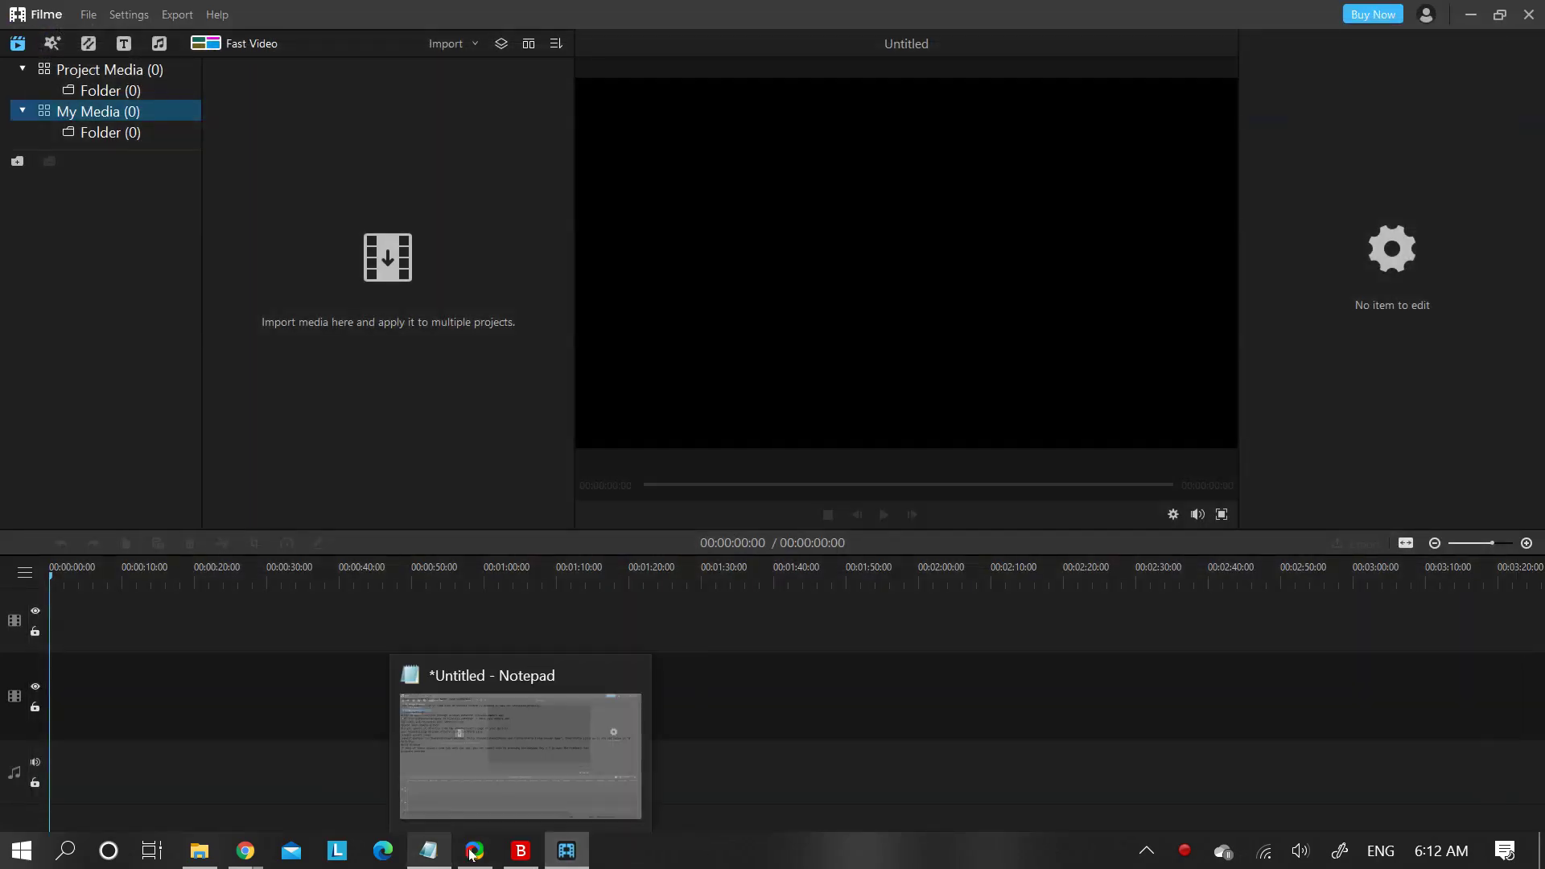
pyautogui.click(475, 850)
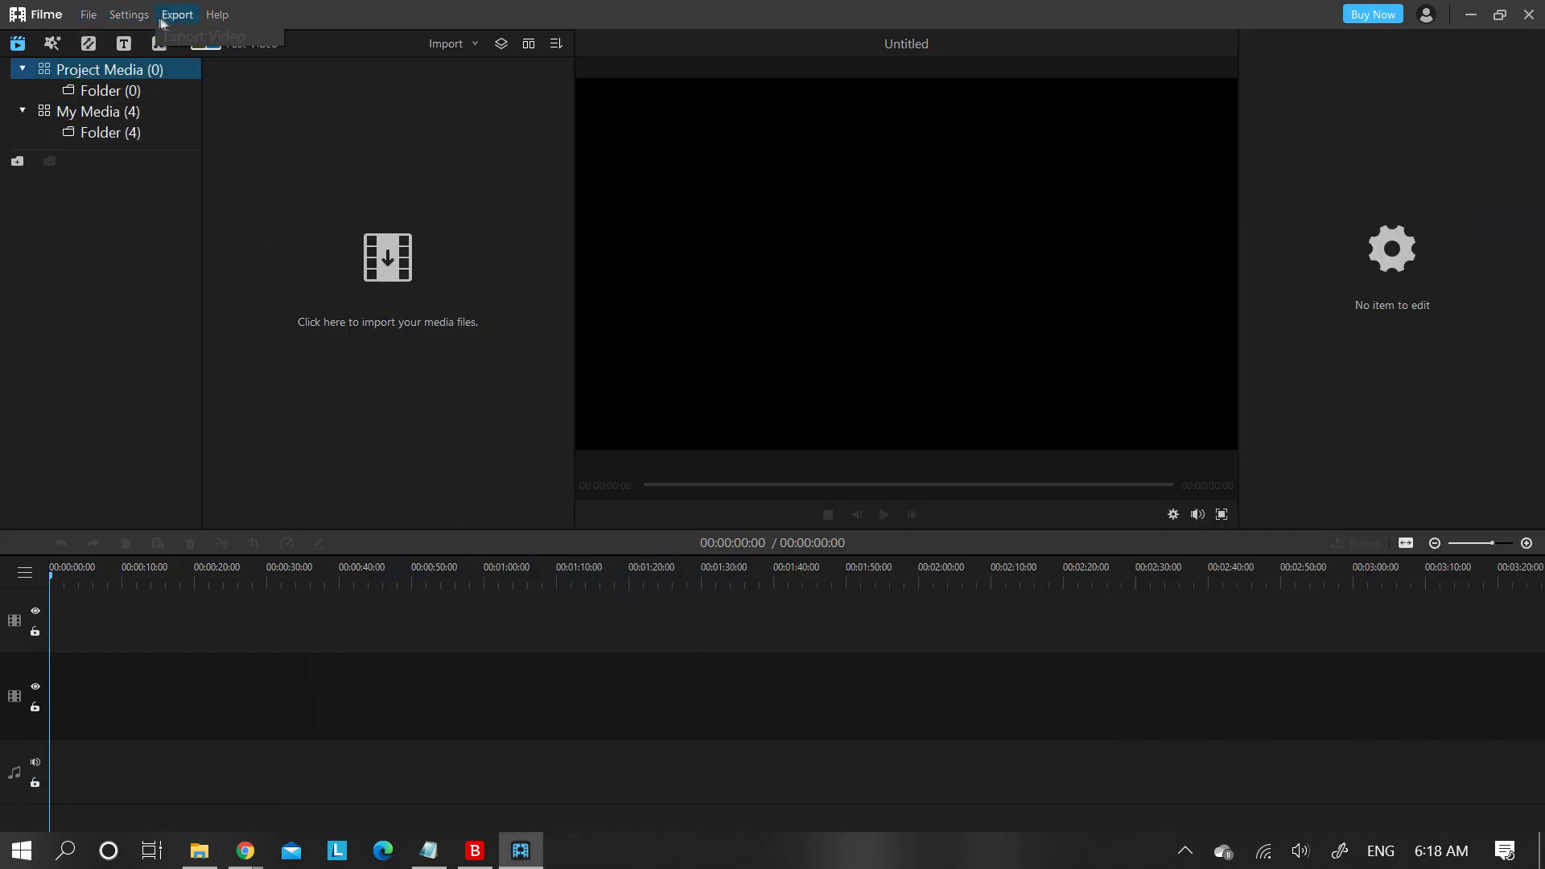
# Step: Start a File import and browse to the Youtube_FirstMotive\Samples folder
pyautogui.click(387, 256)
pyautogui.click(429, 541)
pyautogui.scroll(-1, 674, 518)
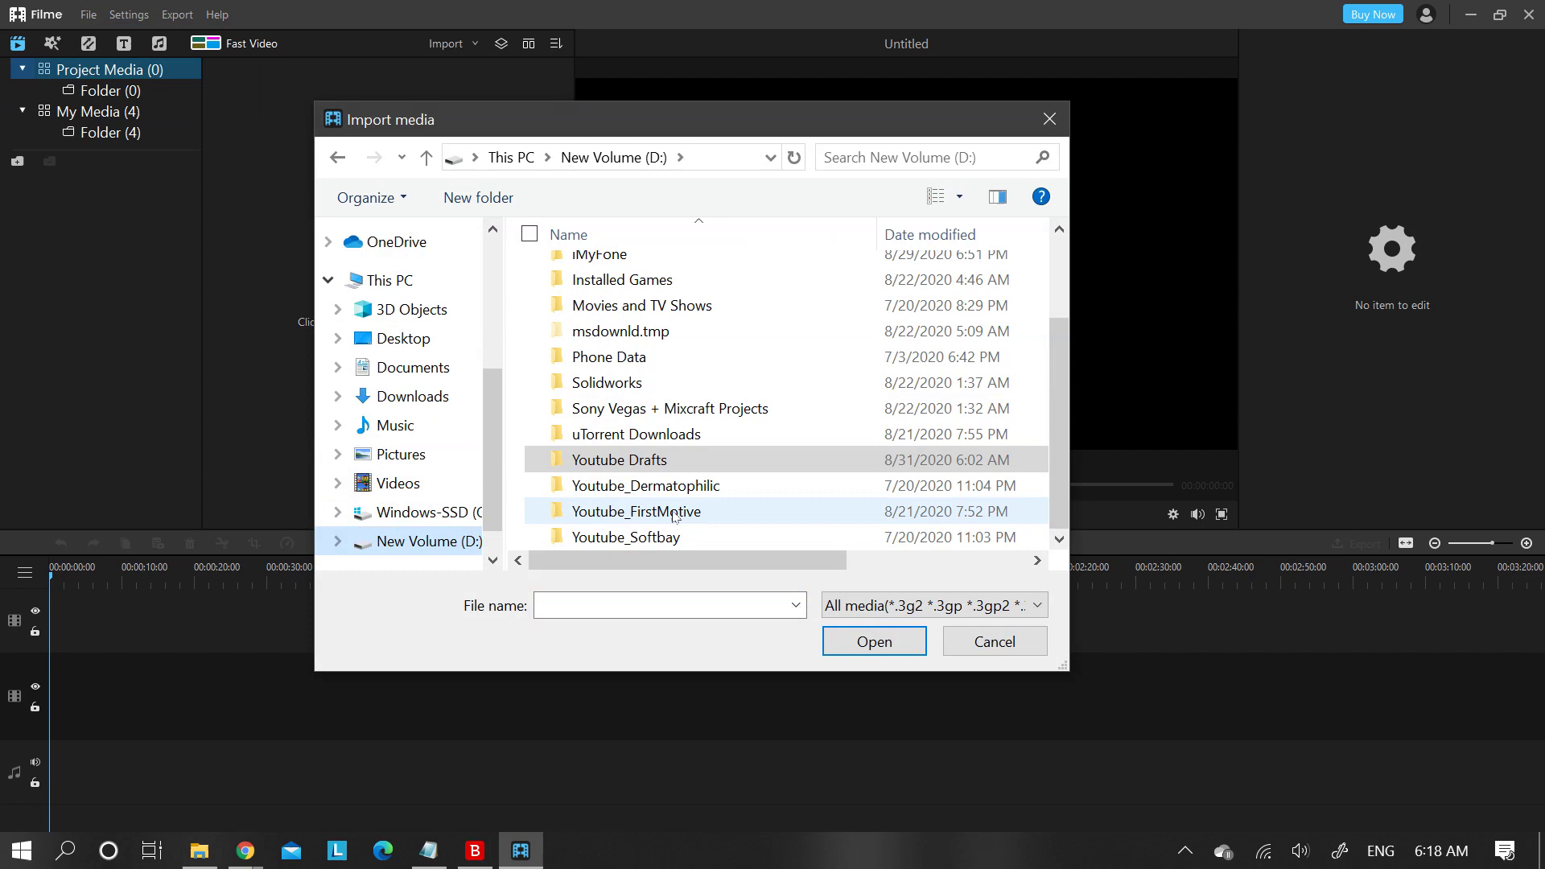
pyautogui.doubleClick(673, 518)
pyautogui.doubleClick(587, 294)
# Step: Select video (1), video (2), Video Of People Walking and three production clips
pyautogui.click(979, 290)
pyautogui.scroll(-1, 979, 363)
pyautogui.keyDown('ctrl'); pyautogui.click(848, 496); pyautogui.keyUp('ctrl')
pyautogui.keyDown('ctrl'); pyautogui.click(718, 495); pyautogui.keyUp('ctrl')
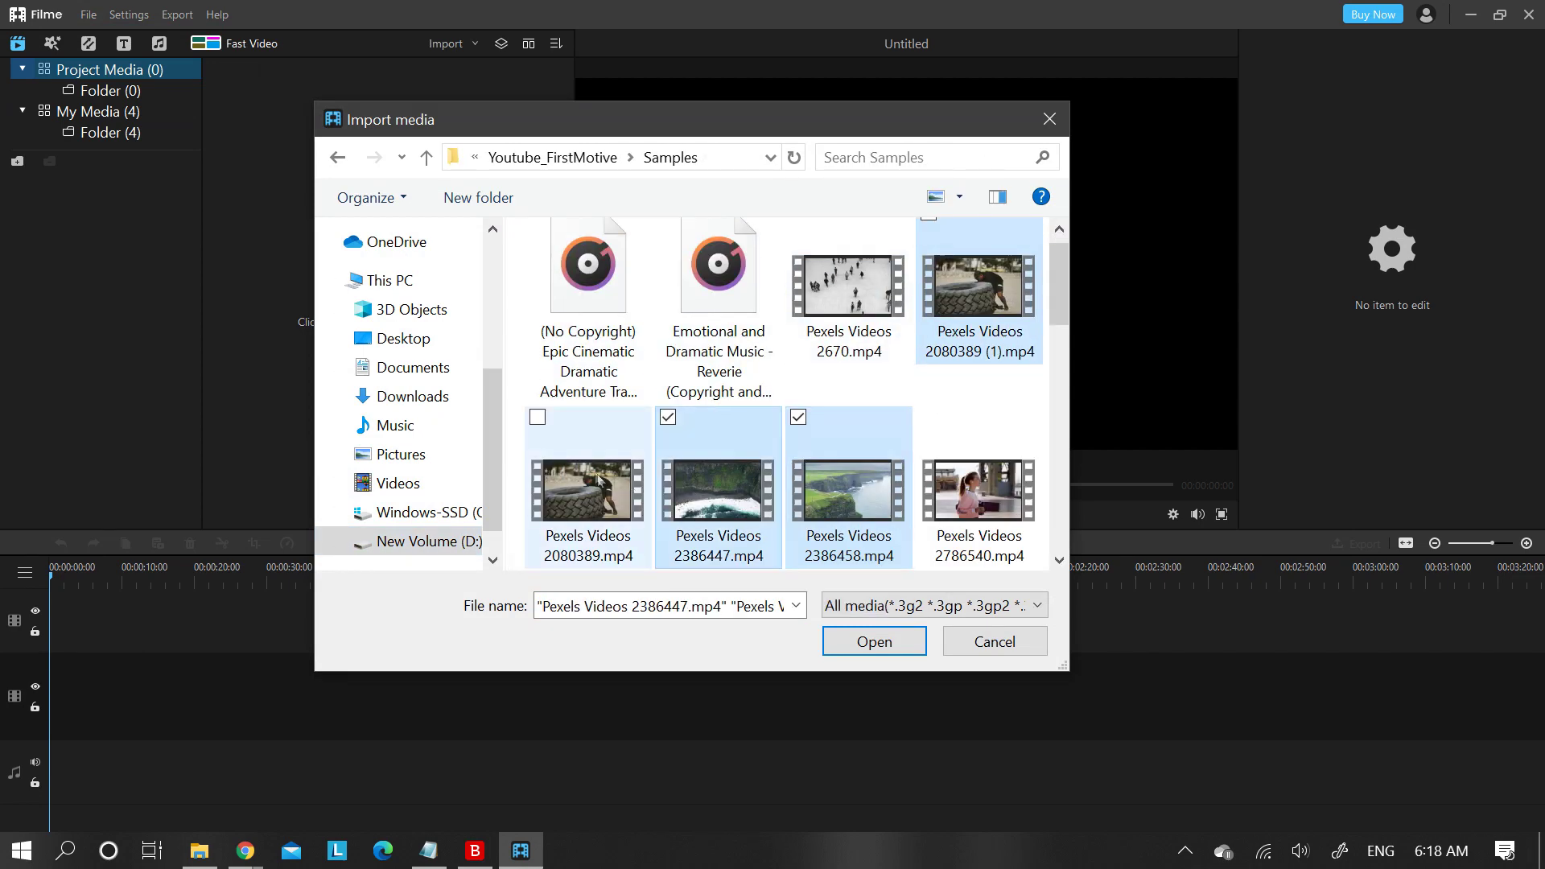
pyautogui.scroll(-5, 784, 398)
pyautogui.scroll(-5, 785, 400)
pyautogui.click(841, 293)
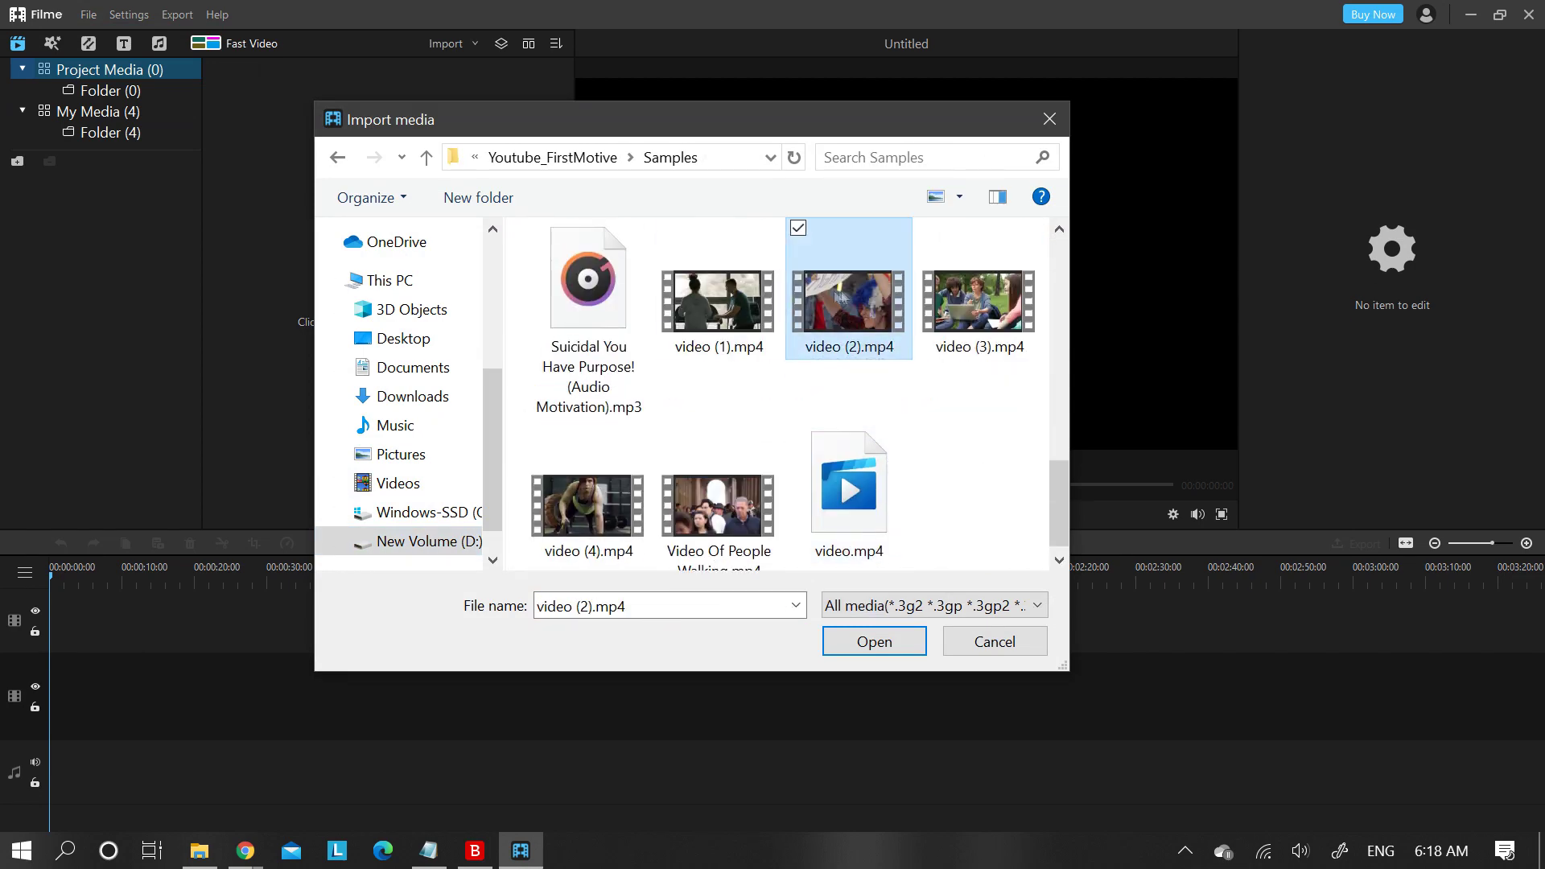
pyautogui.keyDown('ctrl'); pyautogui.click(718, 293); pyautogui.keyUp('ctrl')
pyautogui.keyDown('ctrl'); pyautogui.click(719, 507); pyautogui.keyUp('ctrl')
pyautogui.scroll(2, 849, 422)
pyautogui.keyDown('ctrl'); pyautogui.click(849, 423); pyautogui.keyUp('ctrl')
pyautogui.keyDown('ctrl'); pyautogui.click(979, 423); pyautogui.keyUp('ctrl')
pyautogui.keyDown('ctrl'); pyautogui.click(720, 419); pyautogui.keyUp('ctrl')
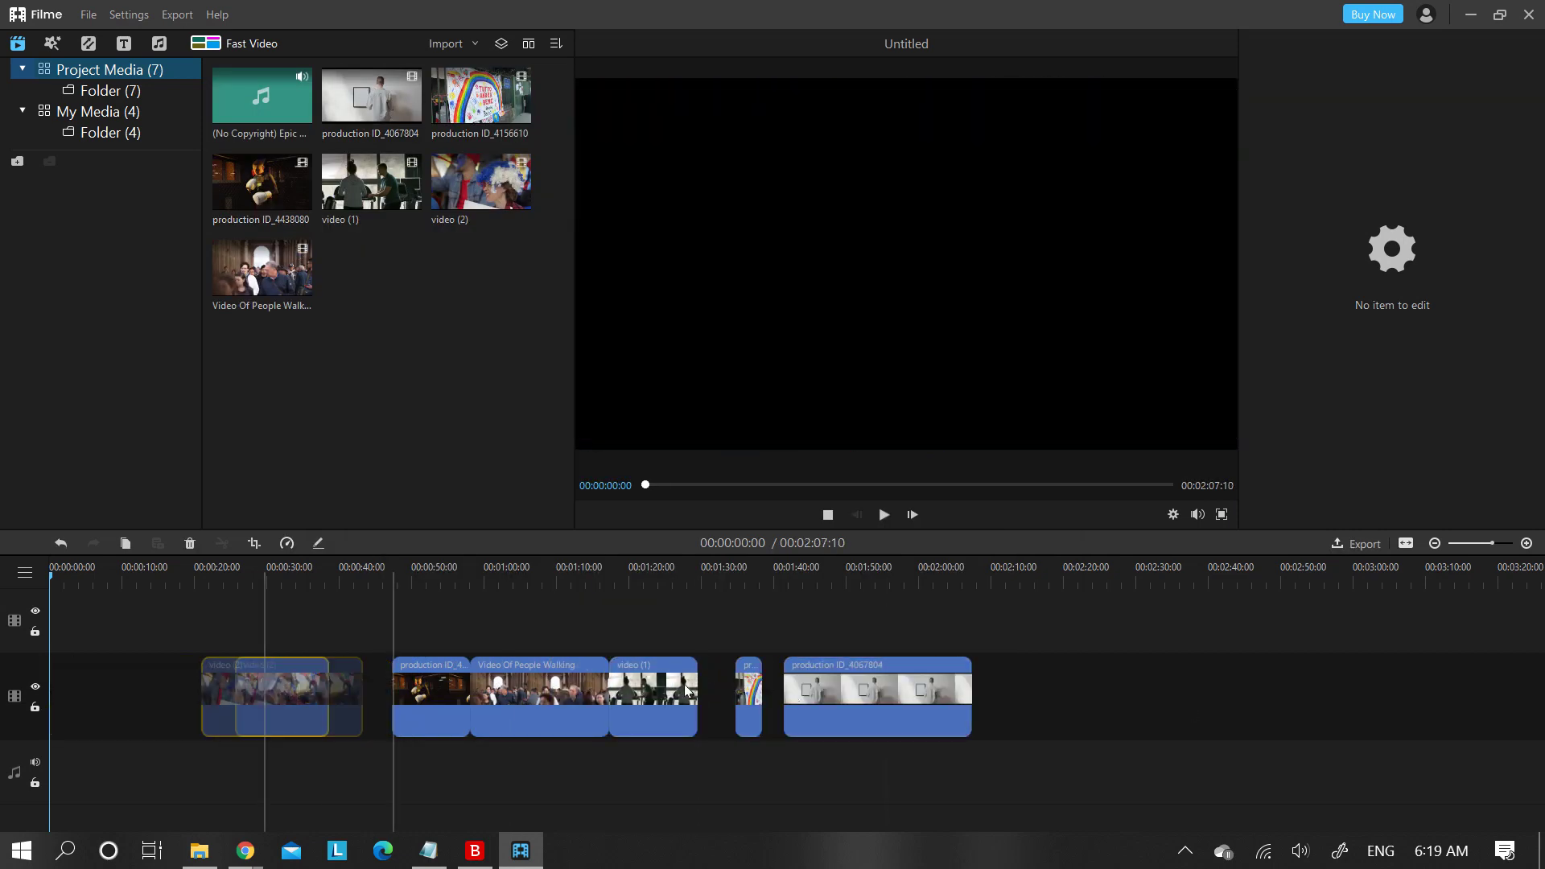
# Step: Put Video Of People Walking first, close the clip gaps, and select that clip
pyautogui.moveTo(265, 696); pyautogui.dragTo(634, 700)
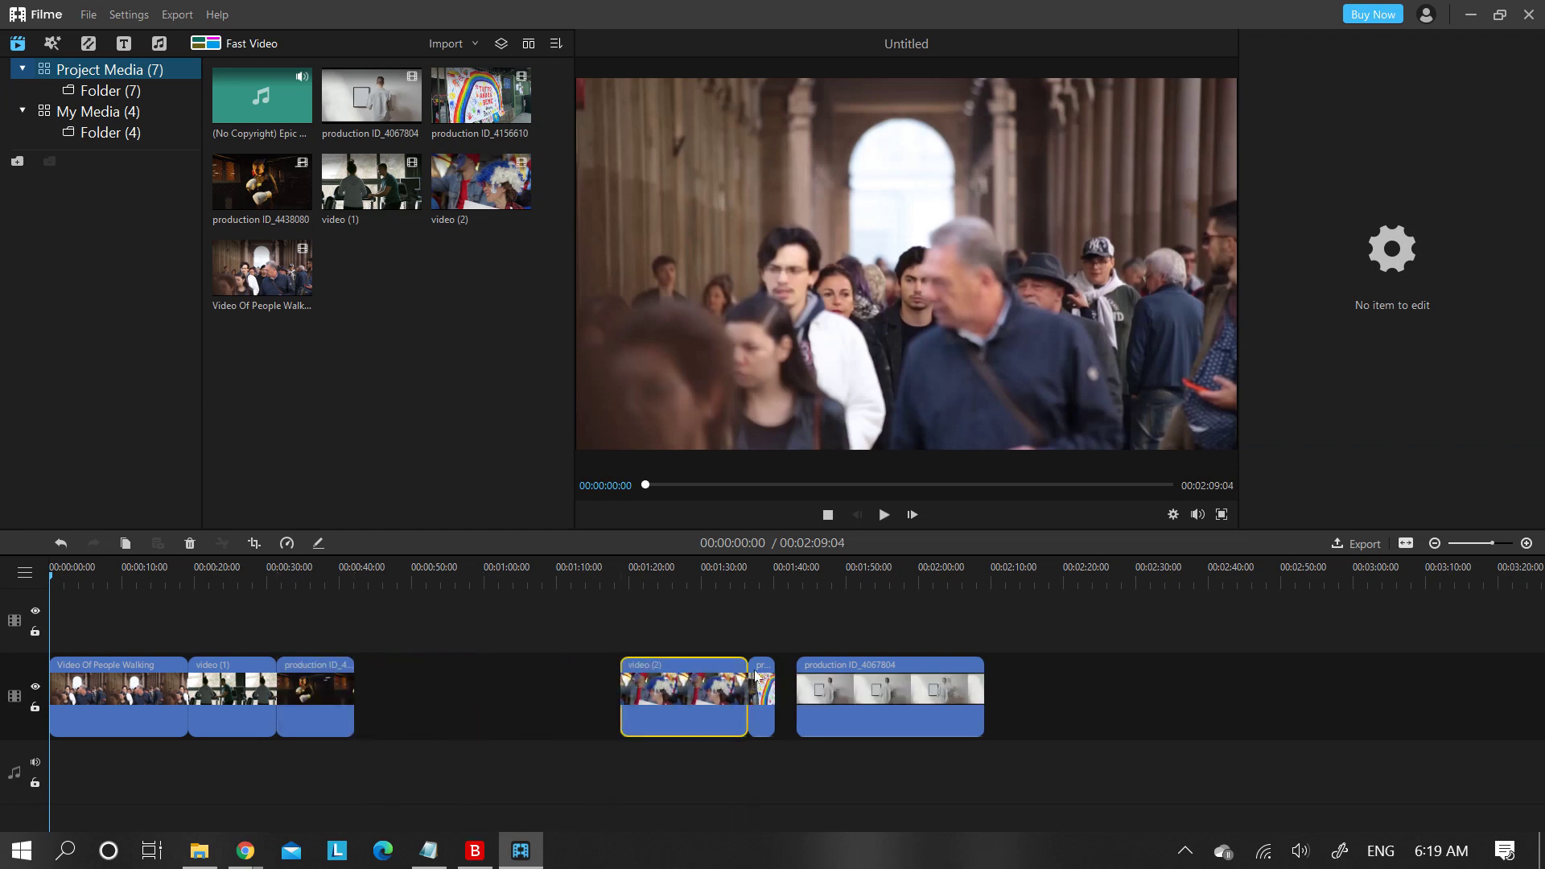
pyautogui.moveTo(756, 677); pyautogui.dragTo(555, 691)
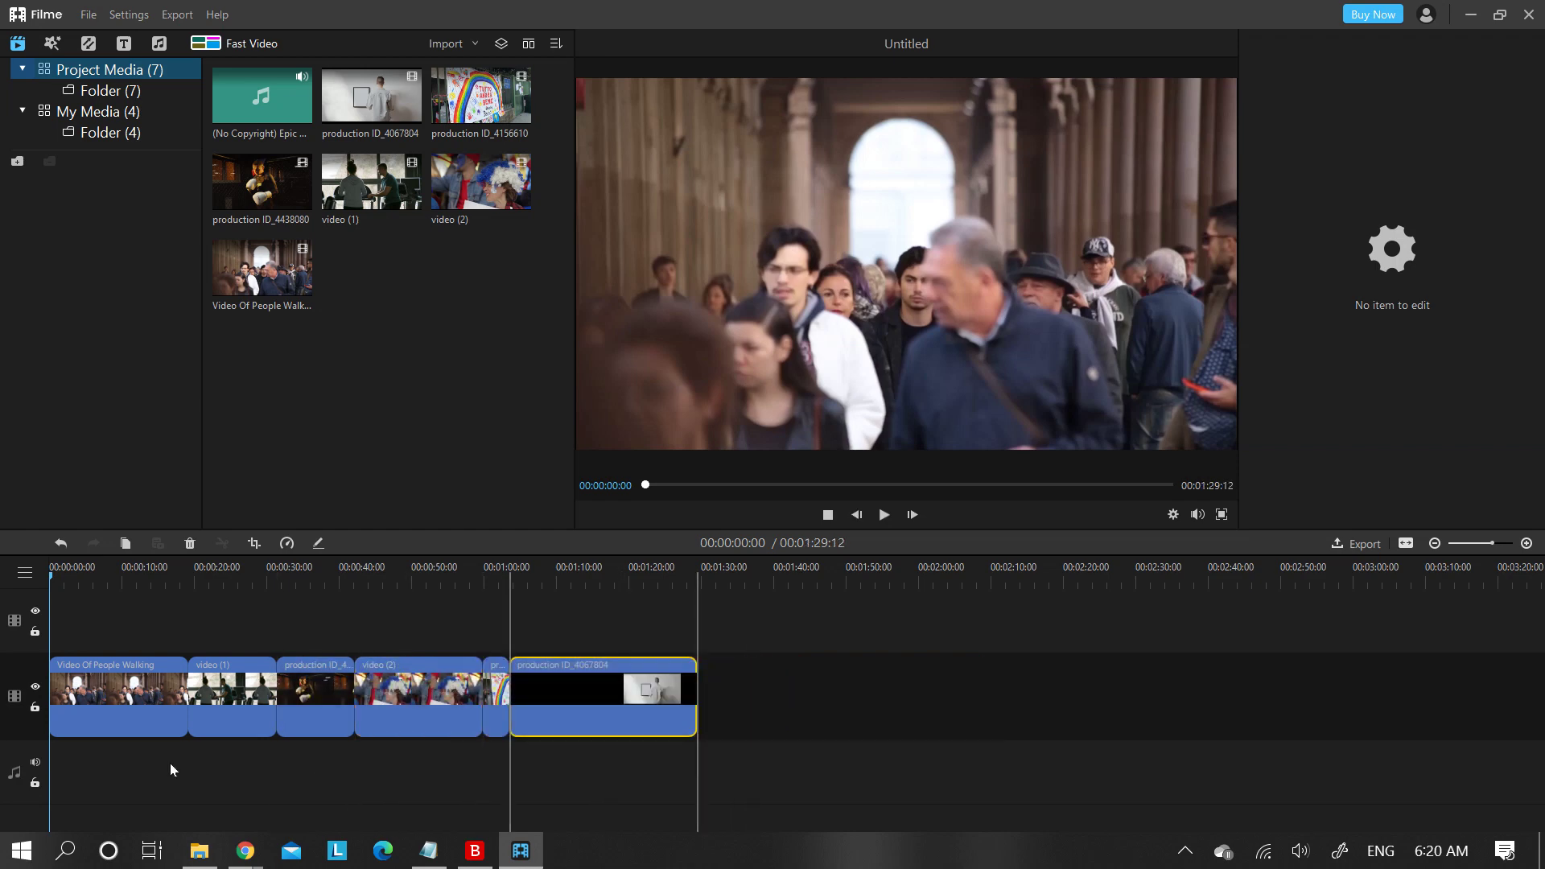
pyautogui.click(163, 719)
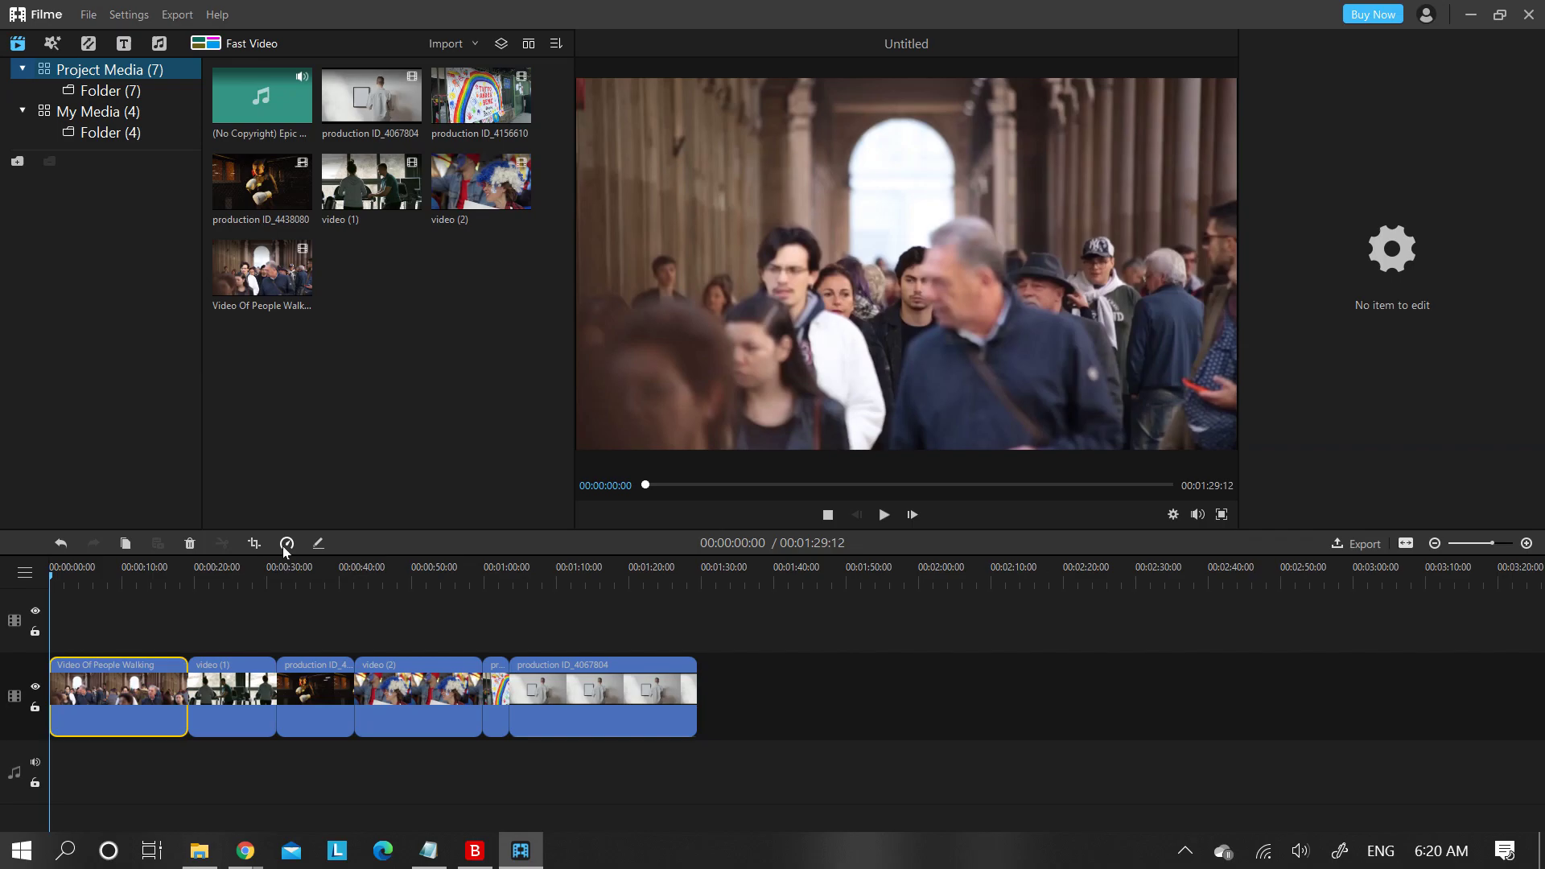
# Step: Select the video (1) clip and shift it slightly earlier on the track
pyautogui.click(235, 694)
pyautogui.moveTo(236, 683); pyautogui.dragTo(219, 684)
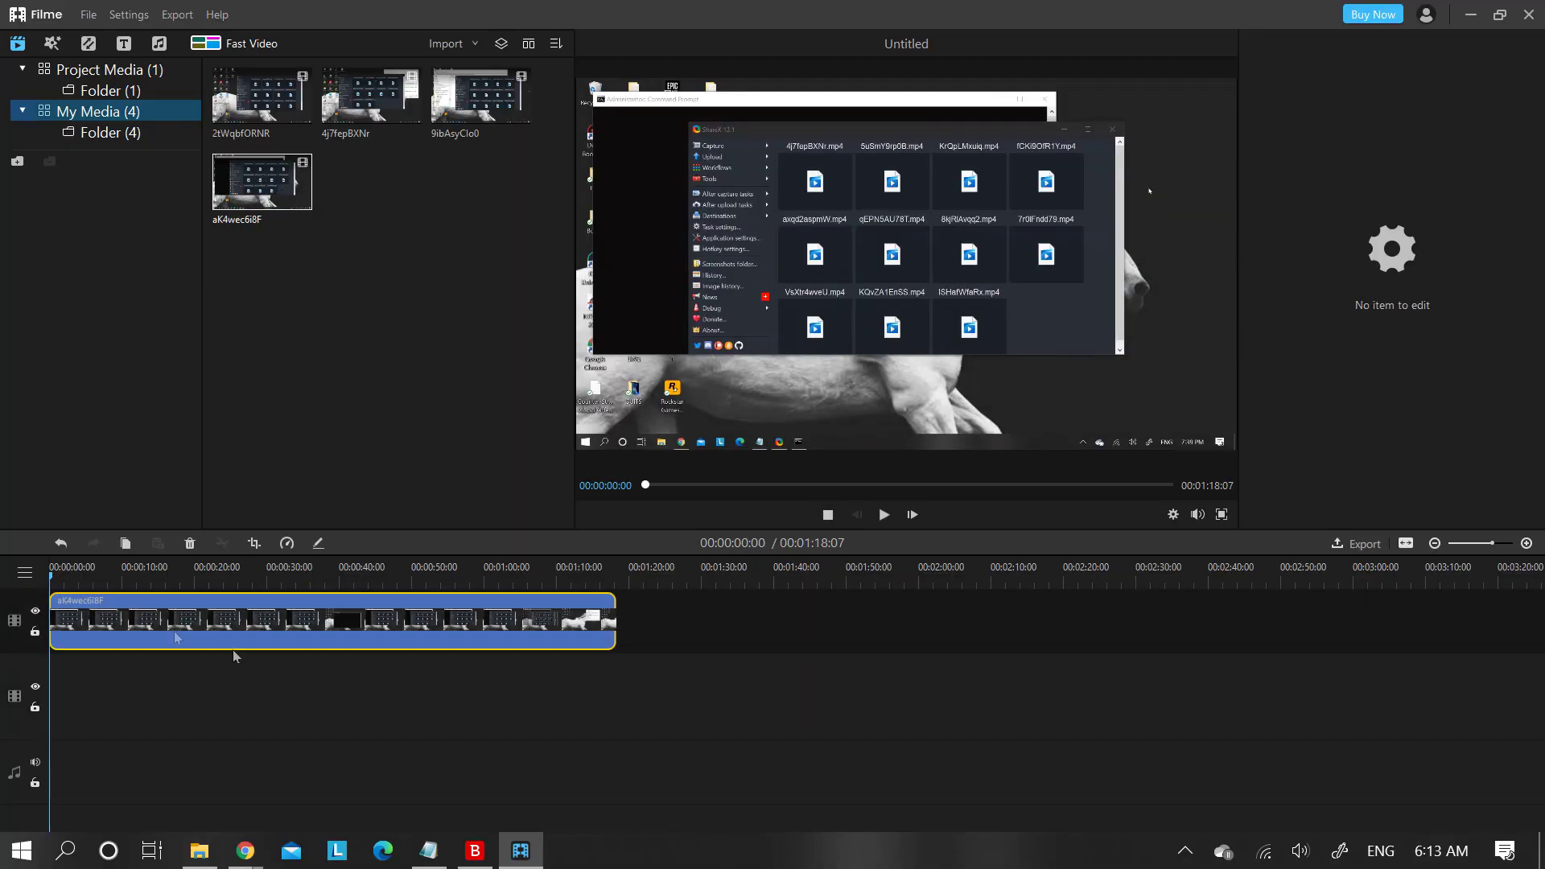
# Step: Place aK4wec6i8F on the video track and preview it around 50 seconds
pyautogui.moveTo(282, 499); pyautogui.dragTo(219, 670)
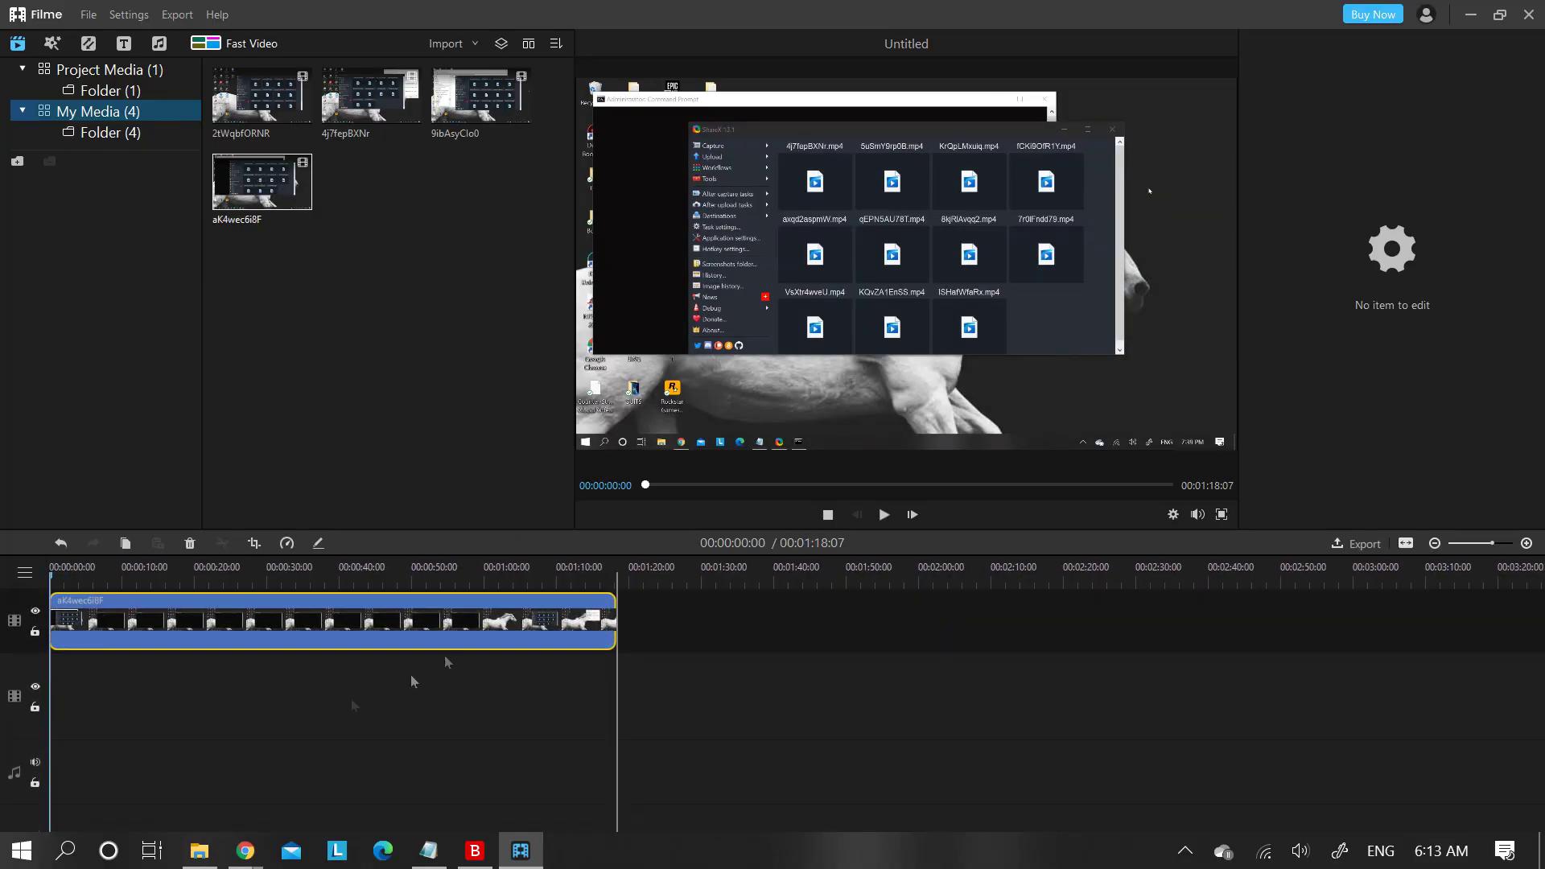
pyautogui.press('space')
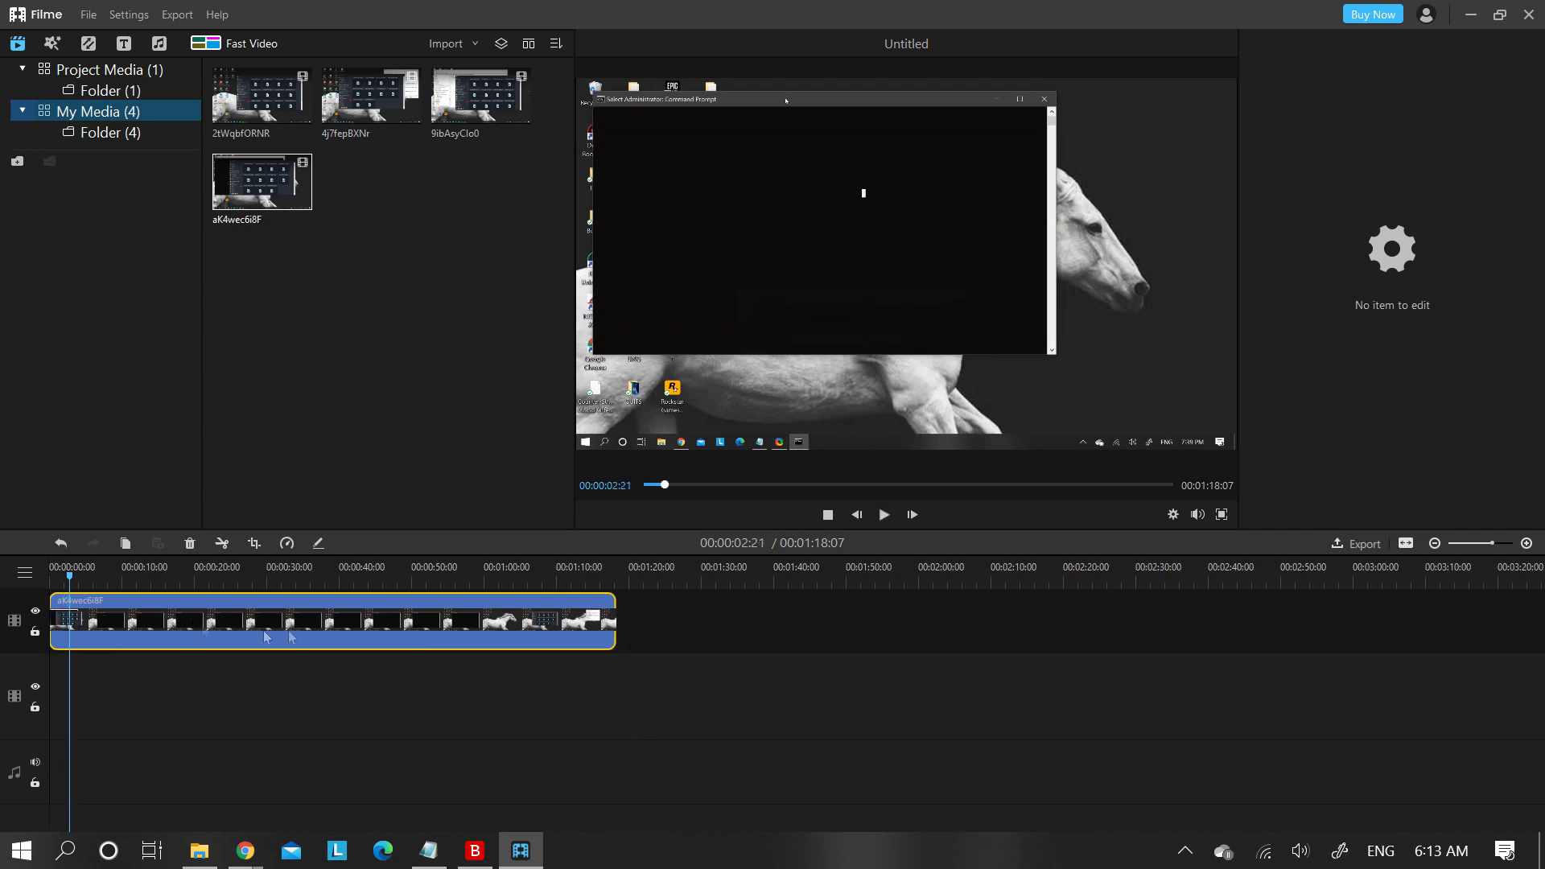
pyautogui.click(400, 570)
pyautogui.click(462, 570)
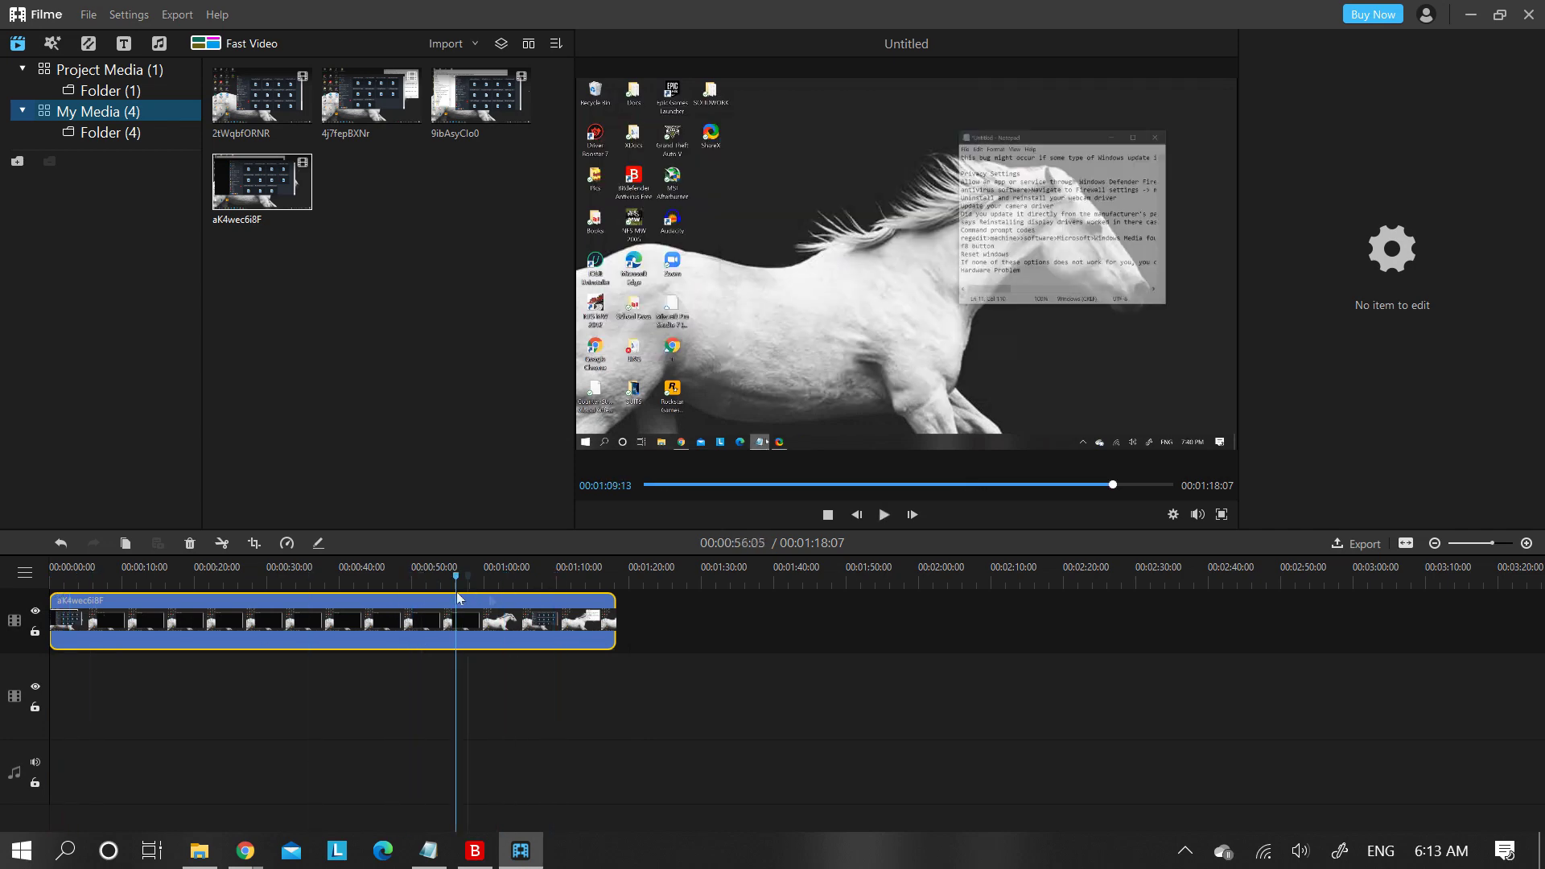
# Step: Add 9ibAsyClo0 to the video track, placed after aK4wec6i8F
pyautogui.click(278, 570)
pyautogui.moveTo(481, 97); pyautogui.dragTo(106, 652)
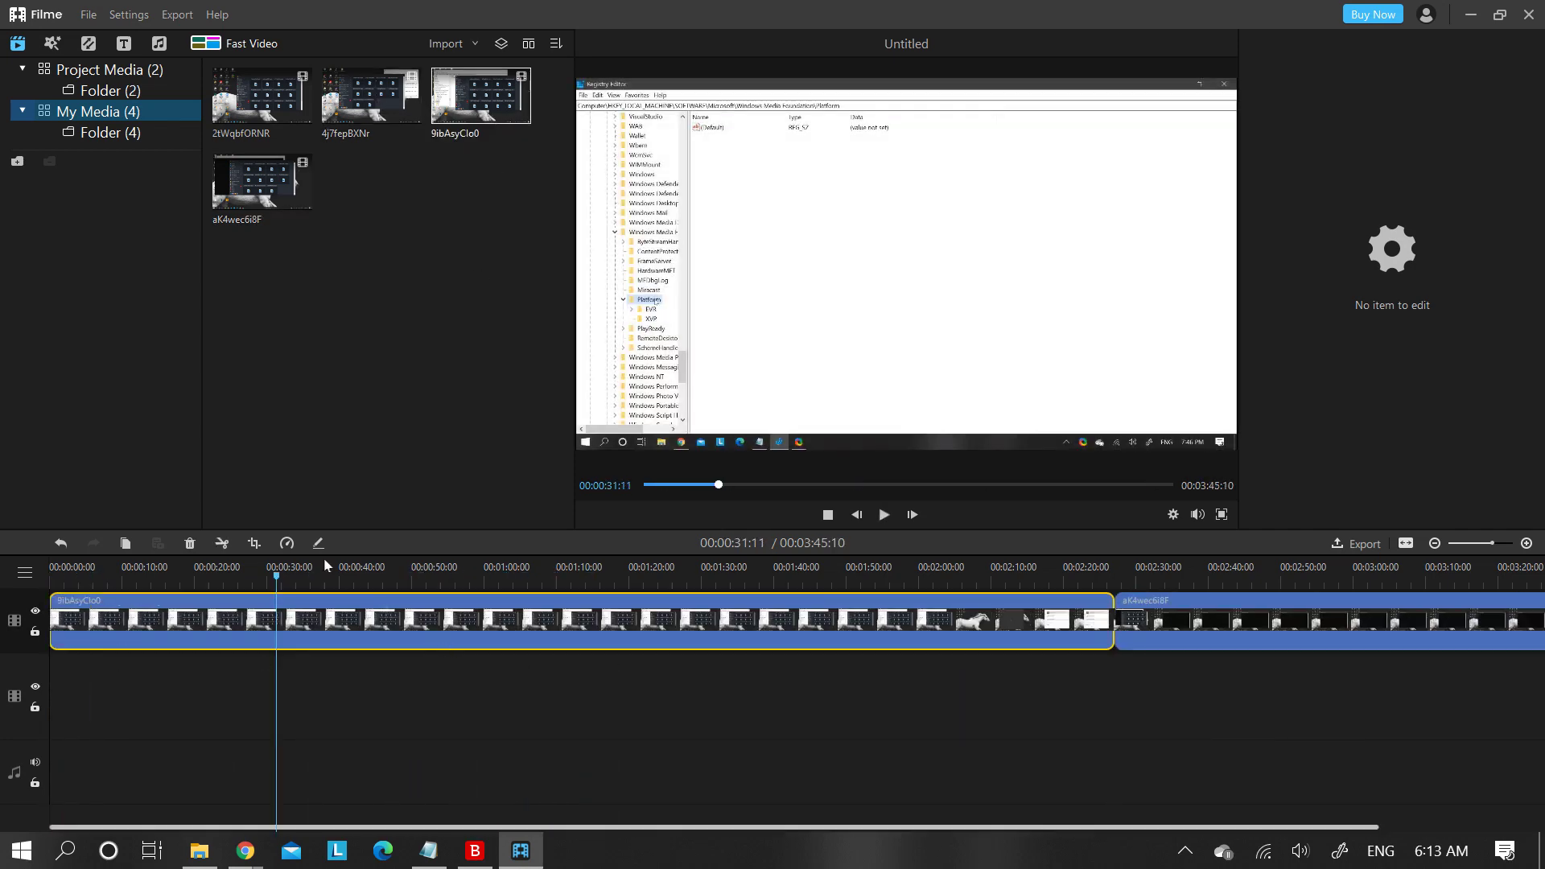
pyautogui.click(674, 570)
pyautogui.moveTo(675, 622)
pyautogui.mouseDown()
pyautogui.moveTo(1247, 636)
pyautogui.moveTo(496, 661)
pyautogui.mouseUp()
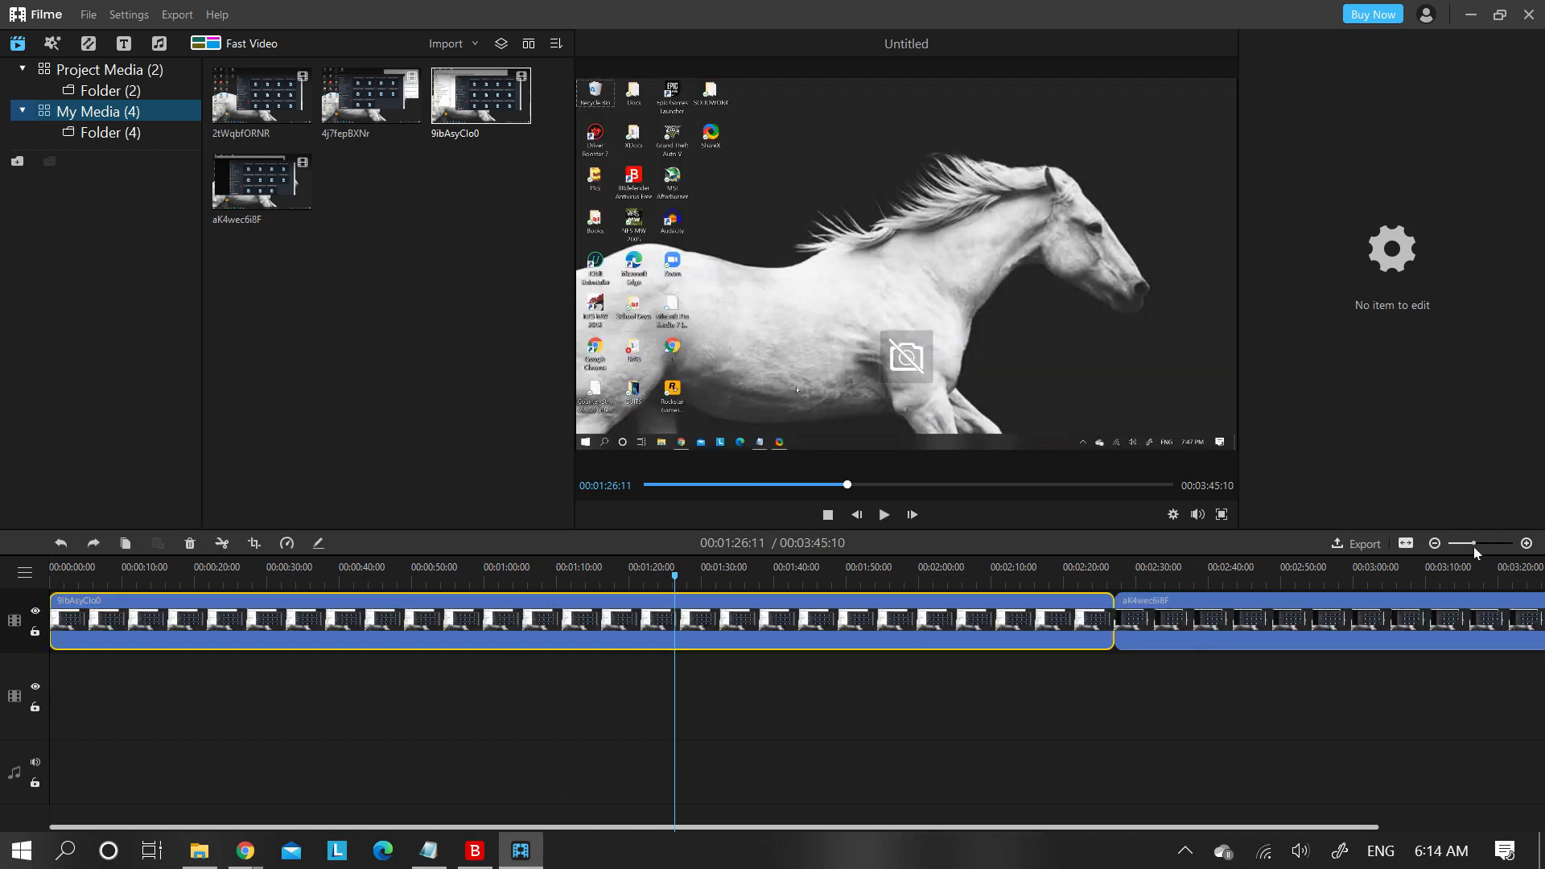
# Step: Zoom the timeline out, add 4j7fepBXNr at the track start, and play from the beginning
pyautogui.moveTo(1491, 543); pyautogui.dragTo(1482, 543)
pyautogui.moveTo(297, 640); pyautogui.dragTo(87, 637)
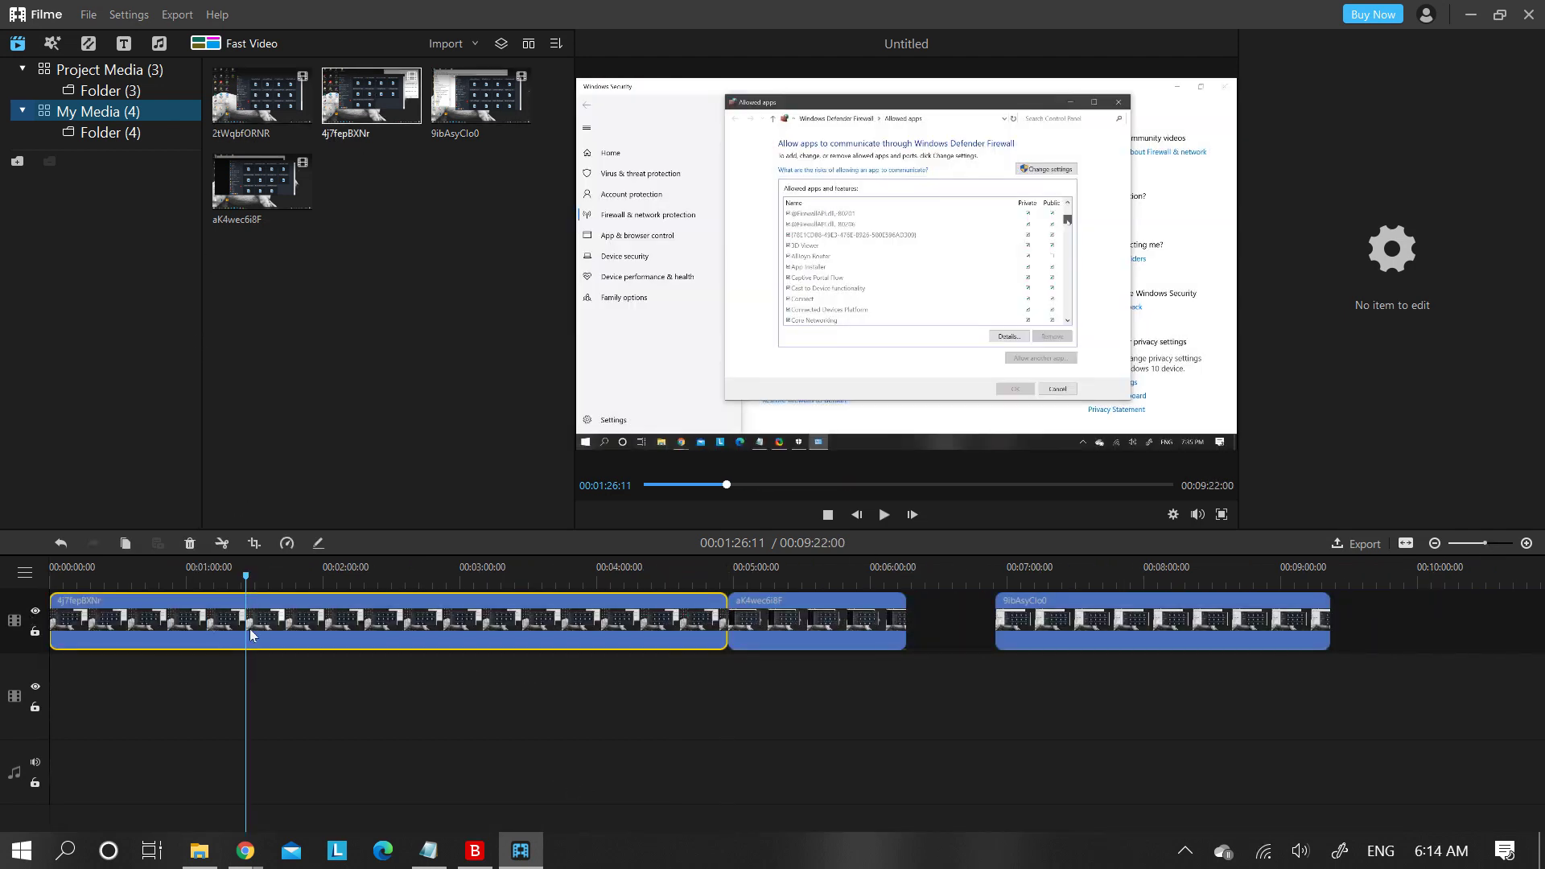
pyautogui.moveTo(244, 579); pyautogui.dragTo(52, 585)
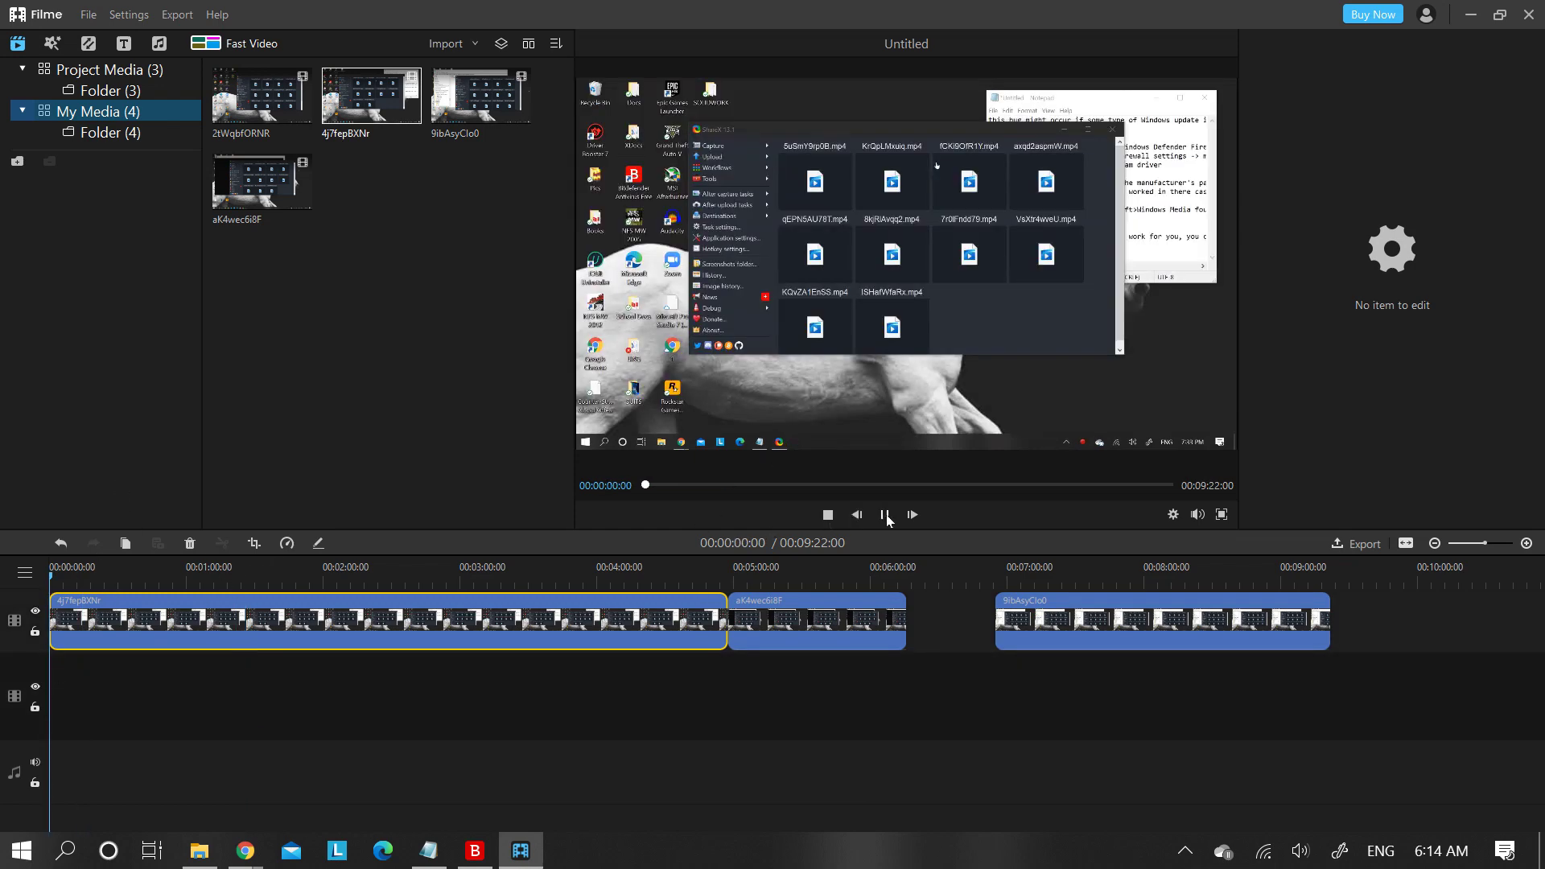
pyautogui.click(885, 515)
# Step: Trim a short piece off the first clip, leaving the playhead near five seconds
pyautogui.rightClick(54, 609)
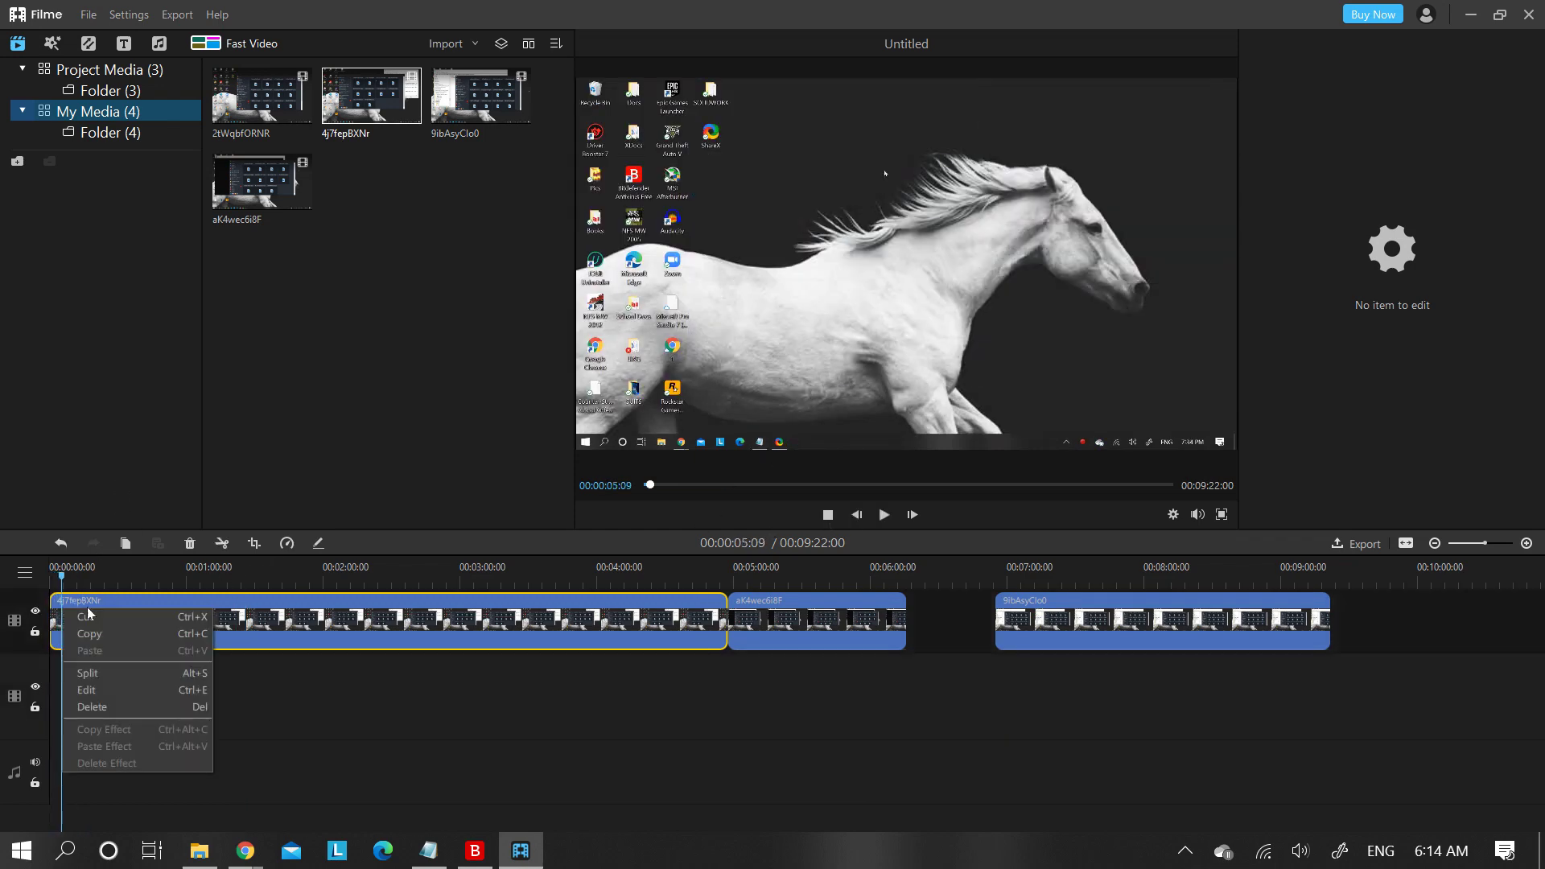
pyautogui.click(56, 618)
pyautogui.click(53, 570)
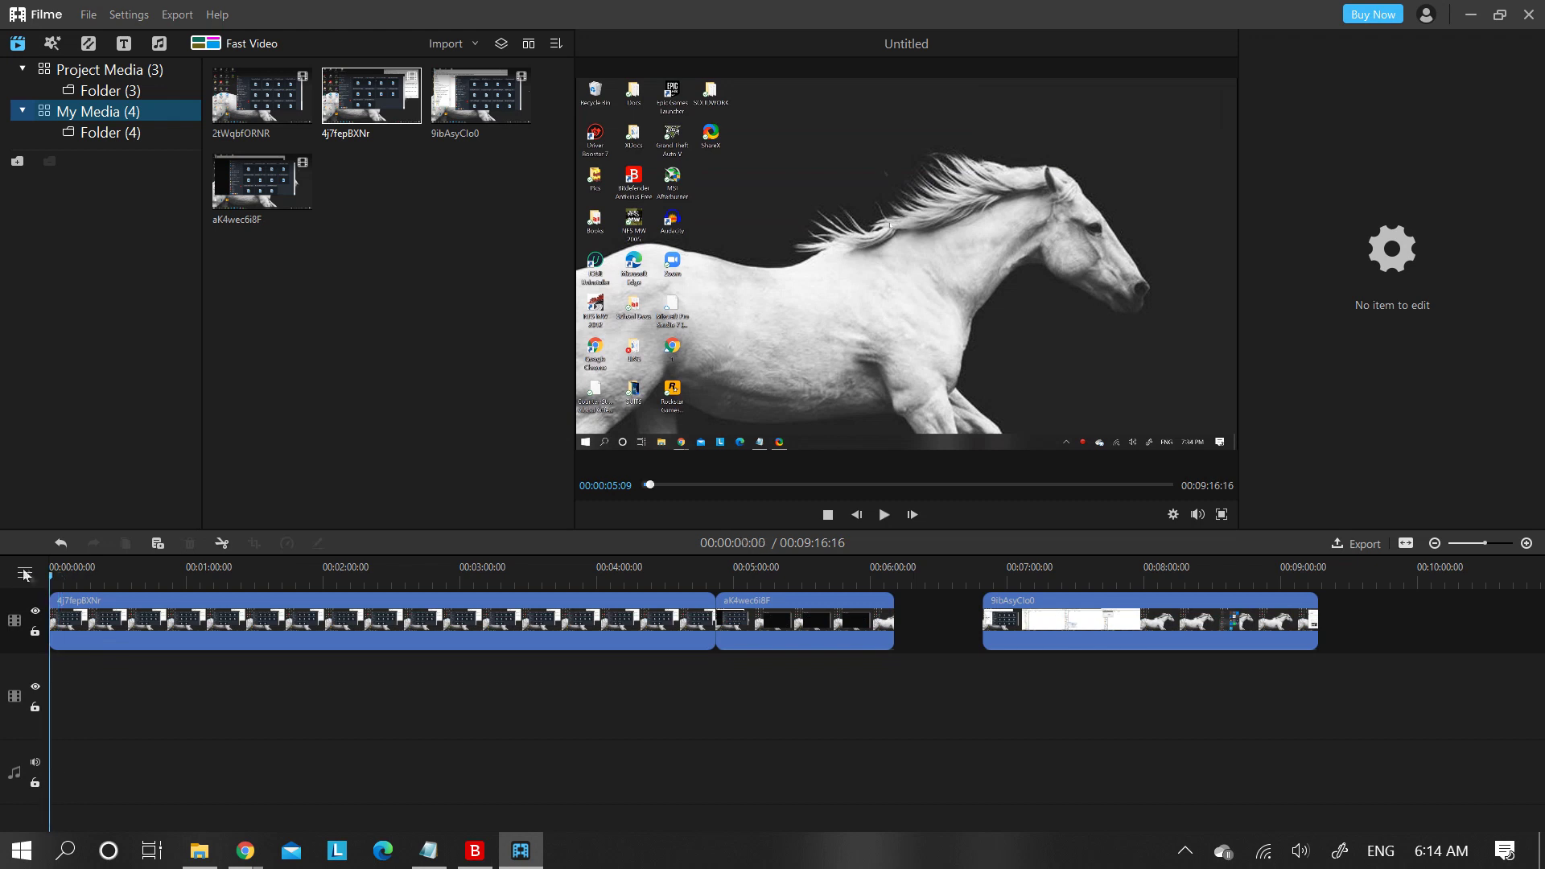
pyautogui.click(72, 580)
pyautogui.click(61, 580)
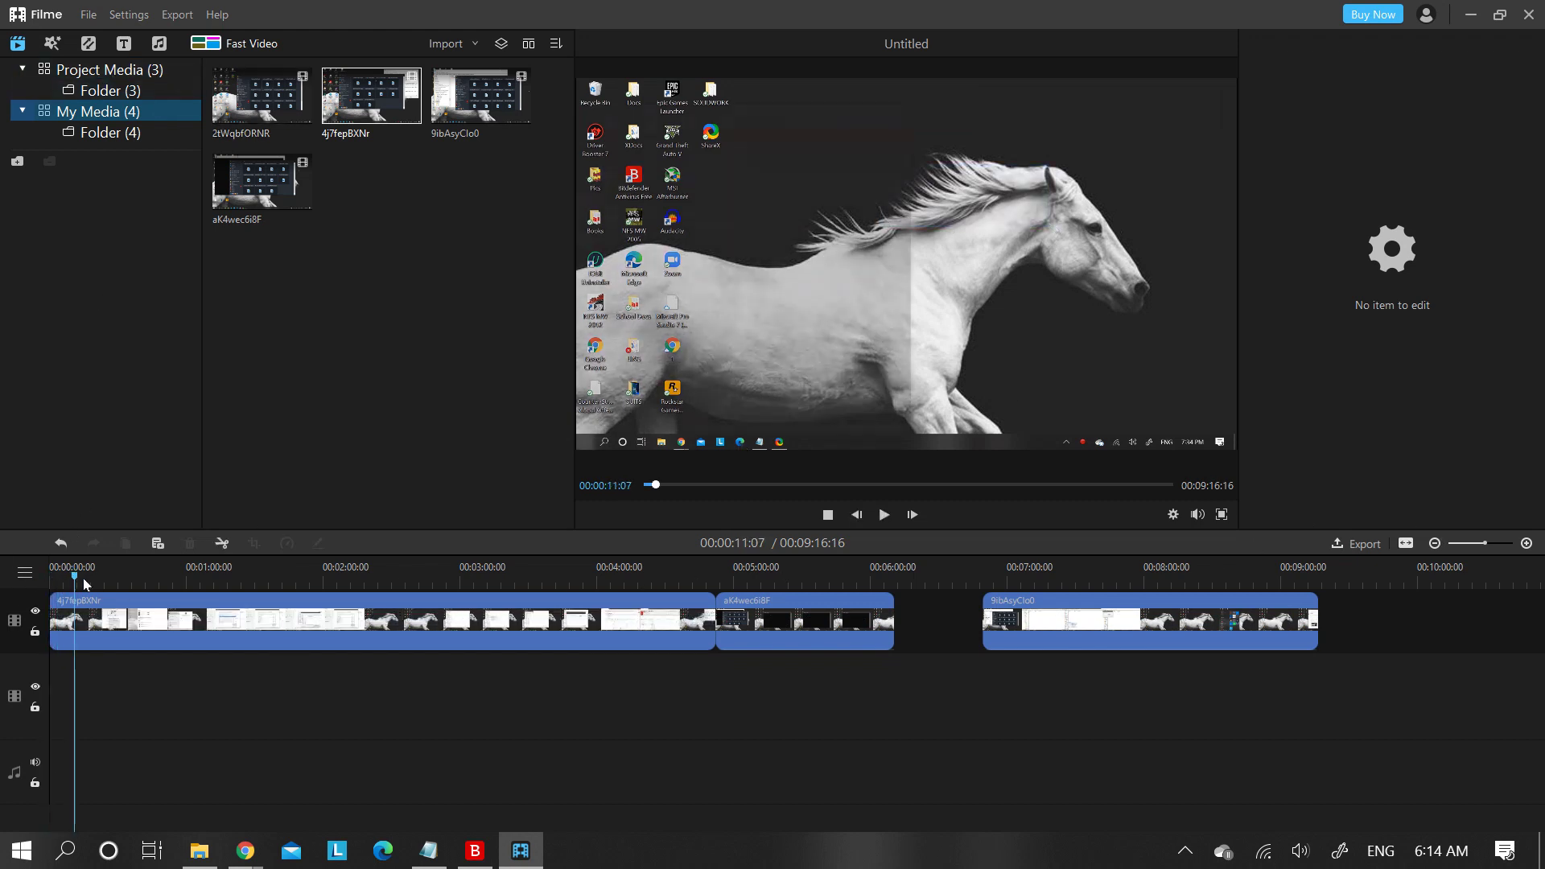
# Step: Dismiss the first clip's action menu without changes and start the export
pyautogui.rightClick(297, 629)
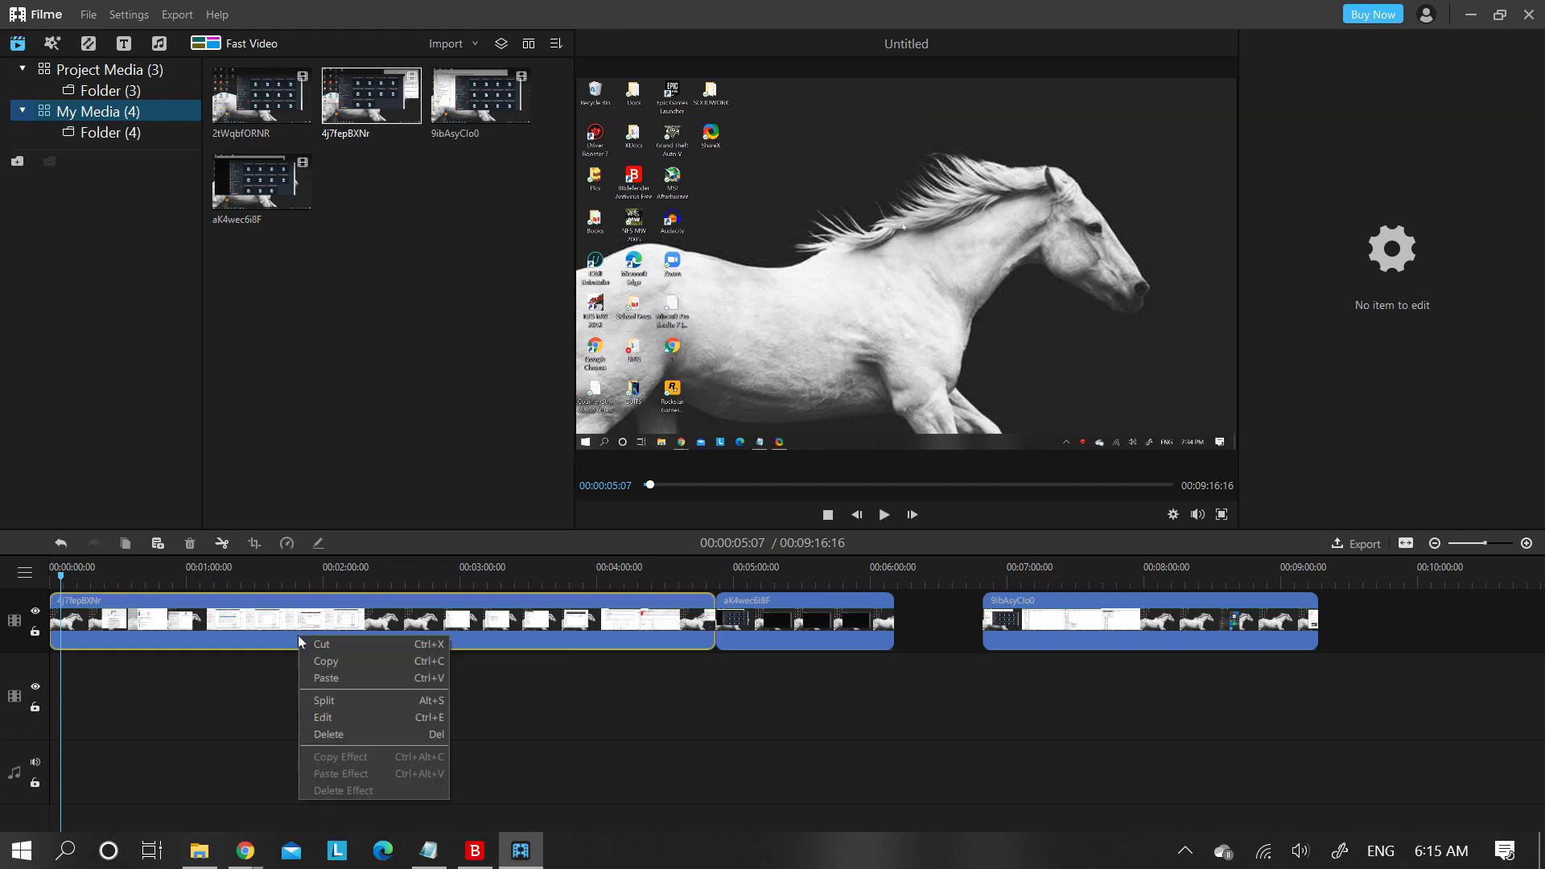
pyautogui.click(648, 743)
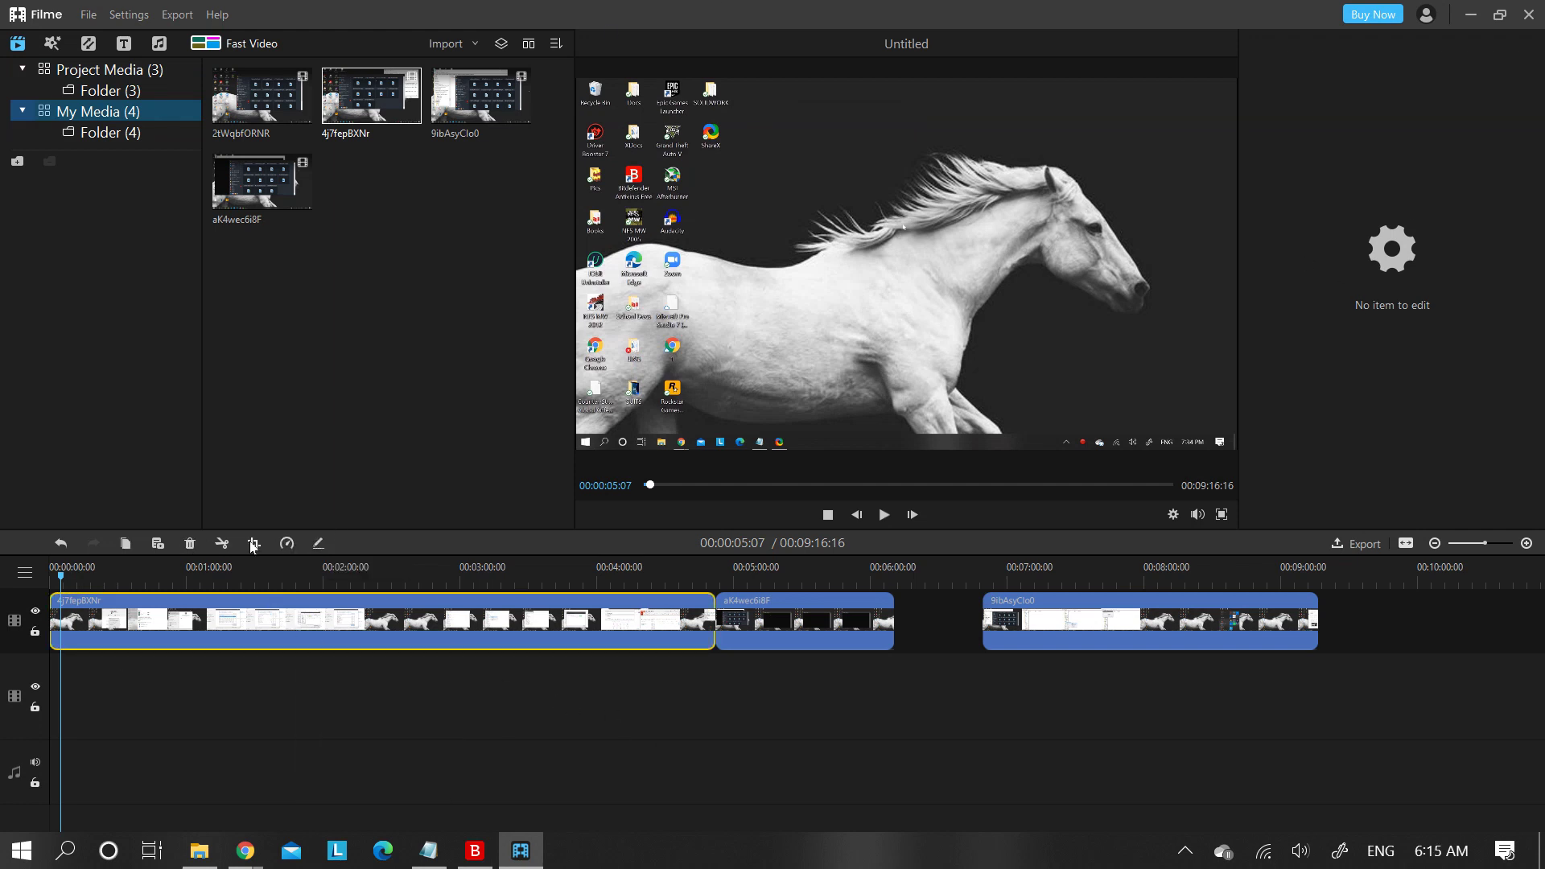
pyautogui.click(1358, 544)
# Step: Dismiss the activation notice, close export settings, and show the Project Media collection
pyautogui.click(973, 205)
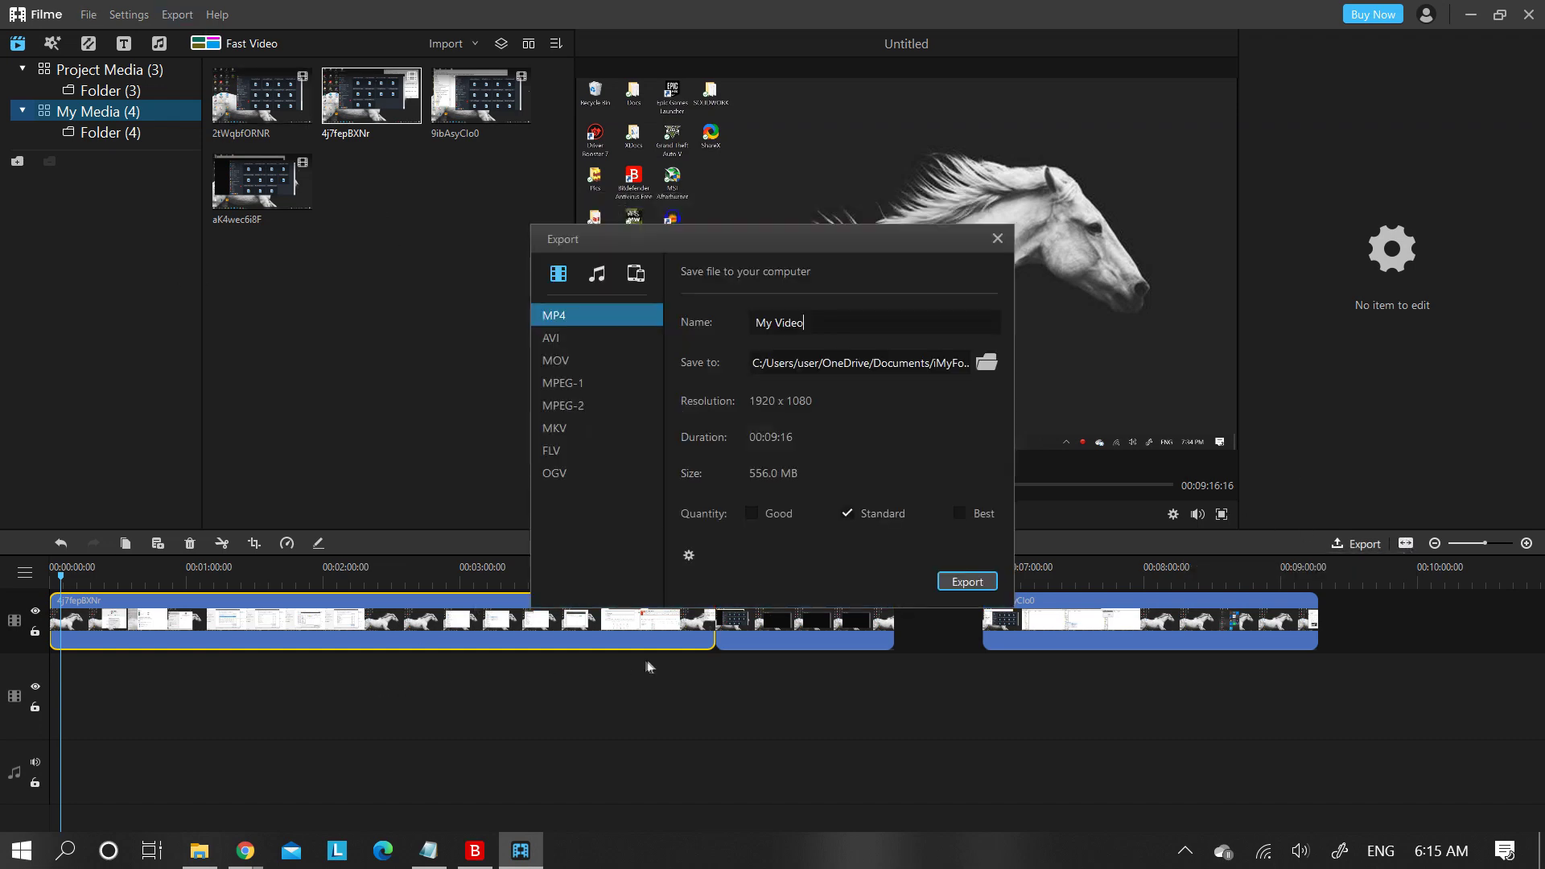
pyautogui.click(999, 242)
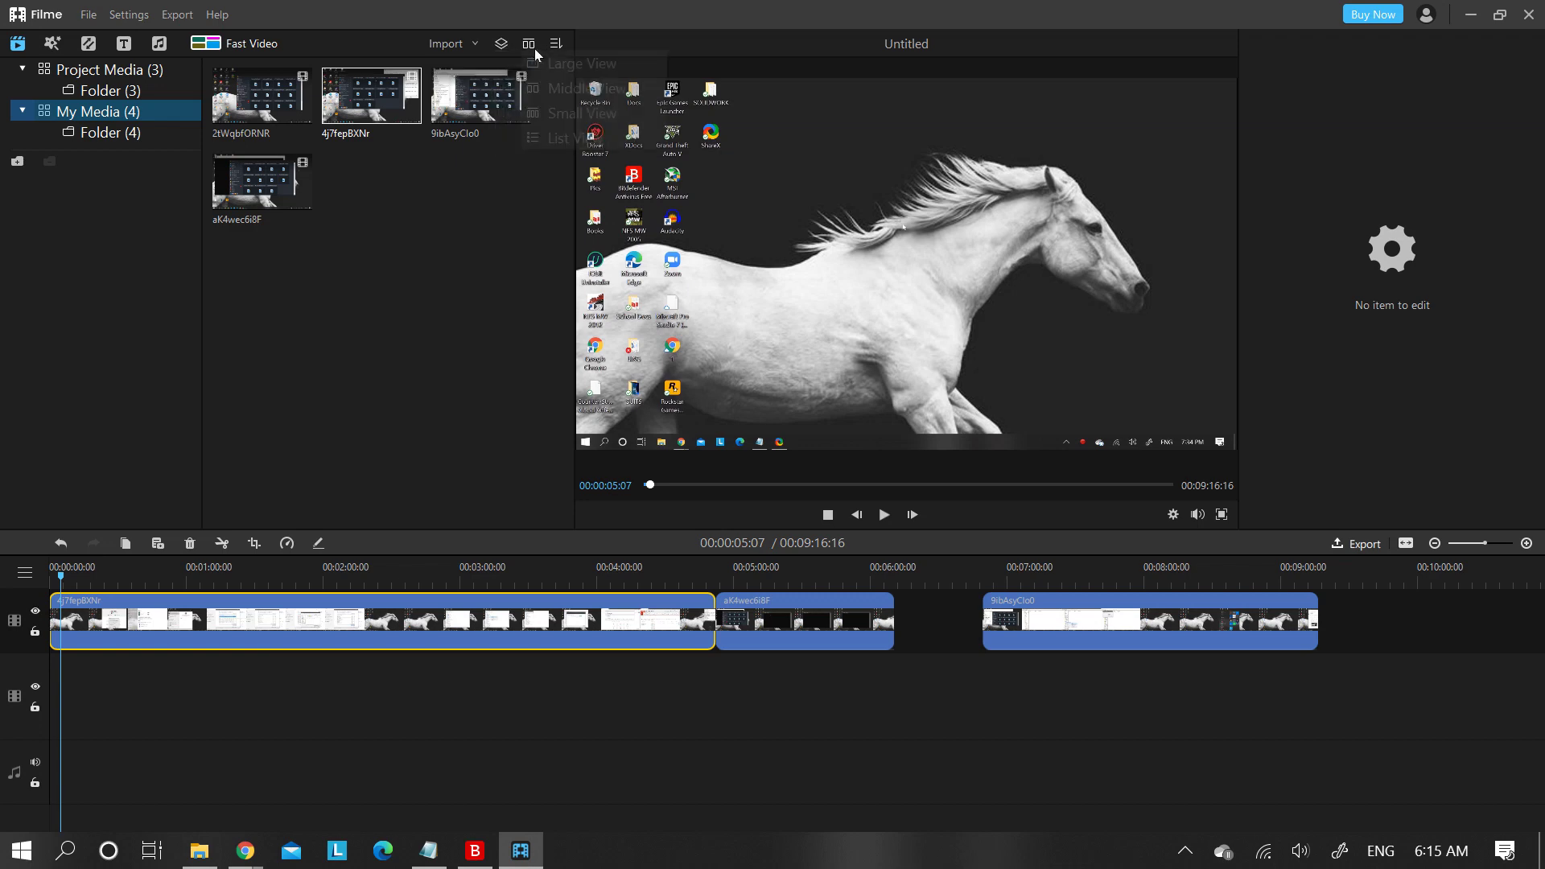
pyautogui.click(537, 138)
pyautogui.click(505, 68)
pyautogui.click(109, 69)
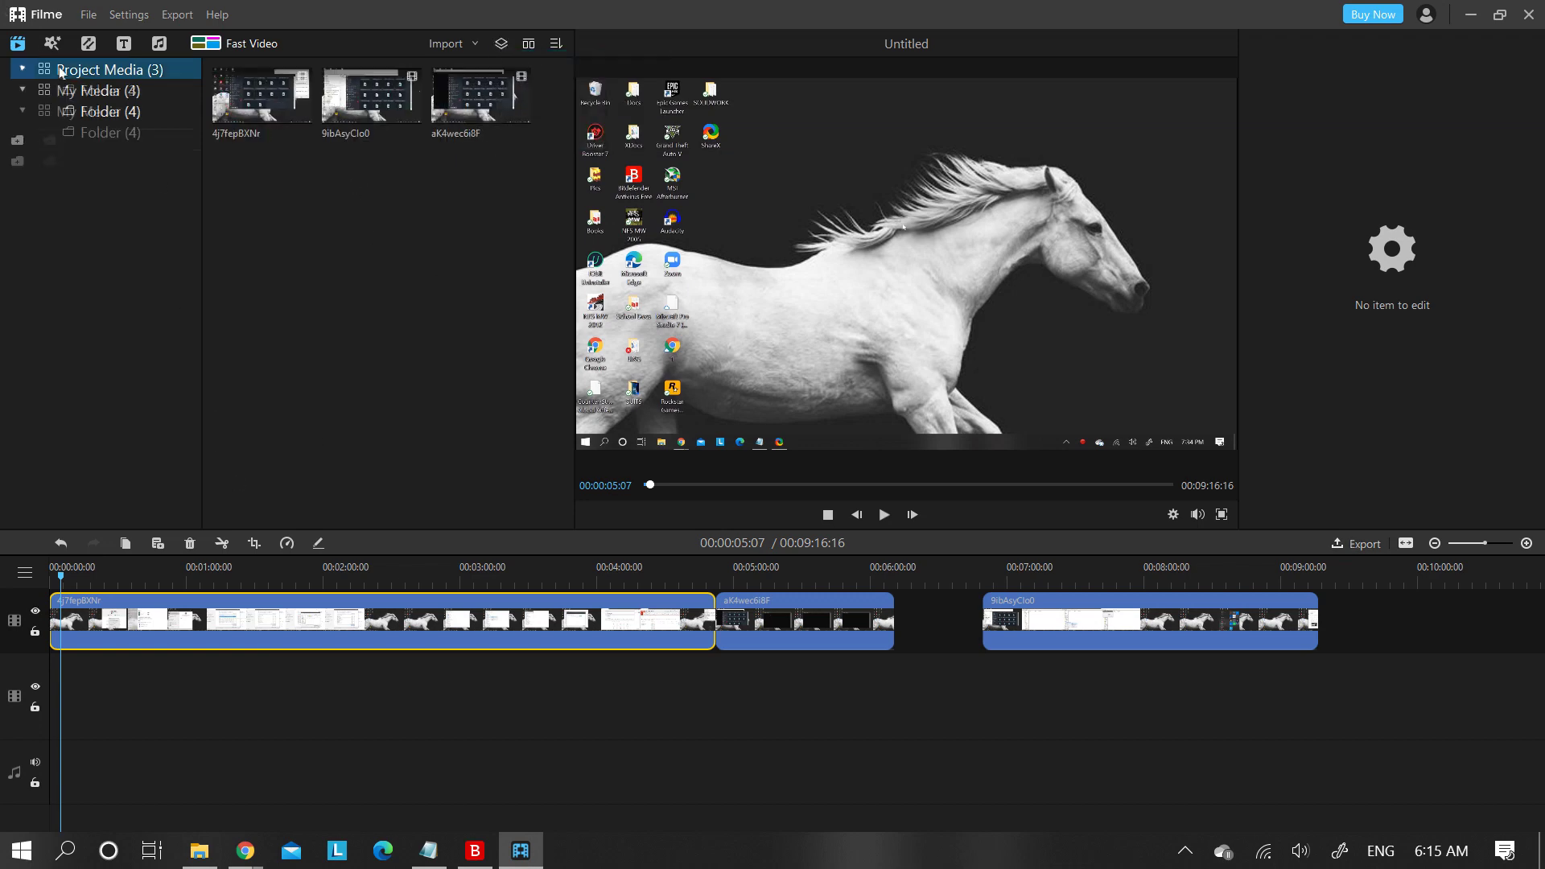
# Step: Dismiss another activation notice and briefly preview the project fullscreen
pyautogui.click(89, 14)
pyautogui.click(109, 60)
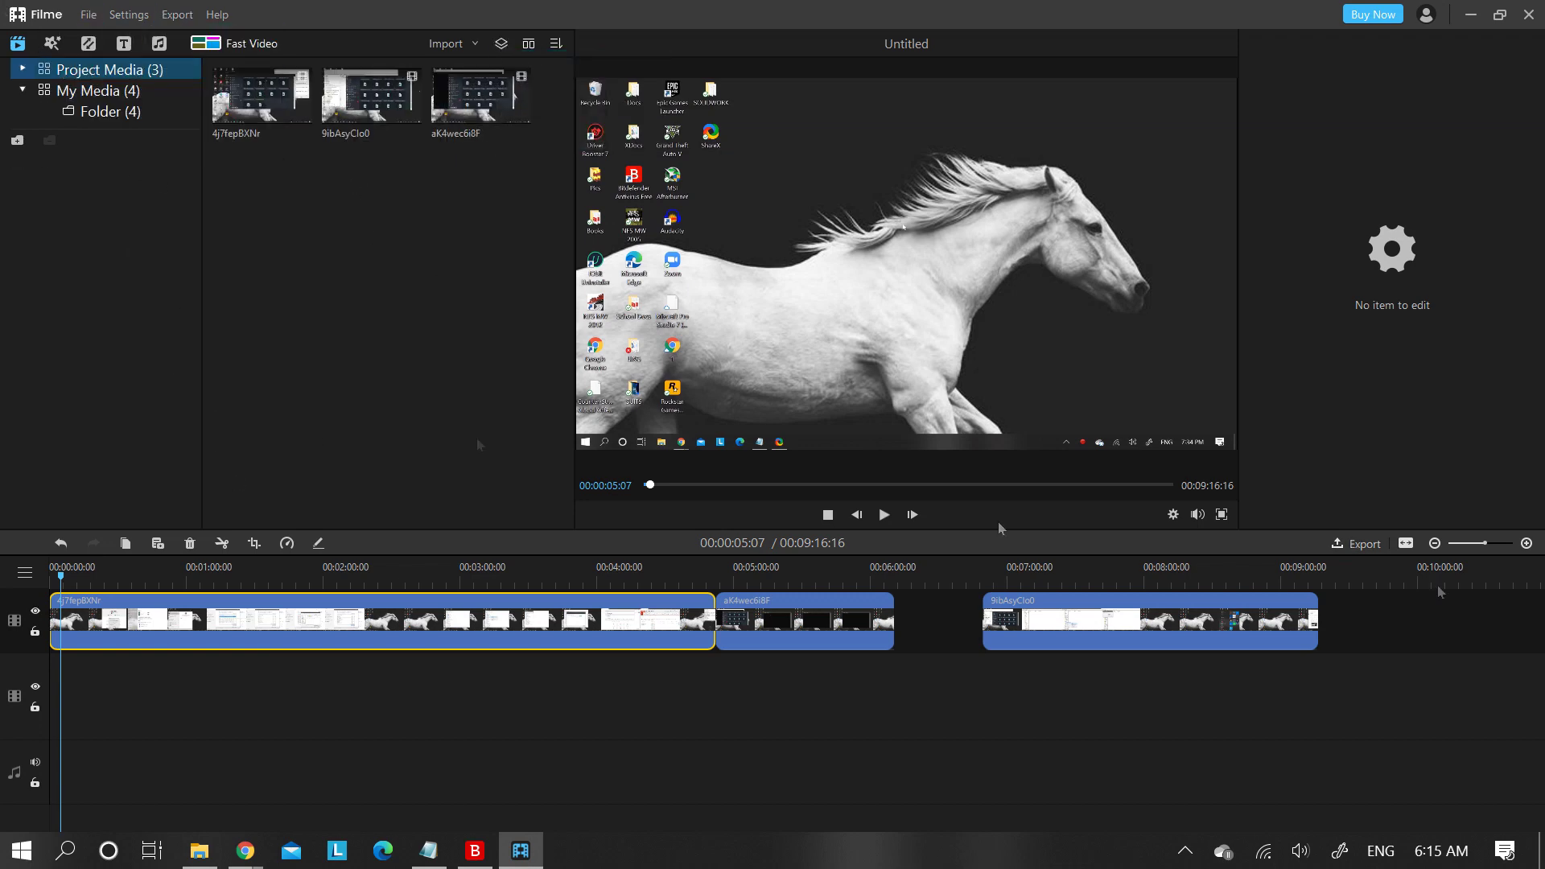
pyautogui.click(810, 543)
pyautogui.click(1221, 515)
pyautogui.press('Escape')
# Step: Start importing media into the project
pyautogui.click(89, 14)
pyautogui.click(325, 283)
pyautogui.click(446, 44)
# Step: Import the untitled audio file from D:\Youtube Drafts and play the project
pyautogui.click(481, 70)
pyautogui.click(429, 542)
pyautogui.scroll(2, 630, 432)
pyautogui.doubleClick(637, 542)
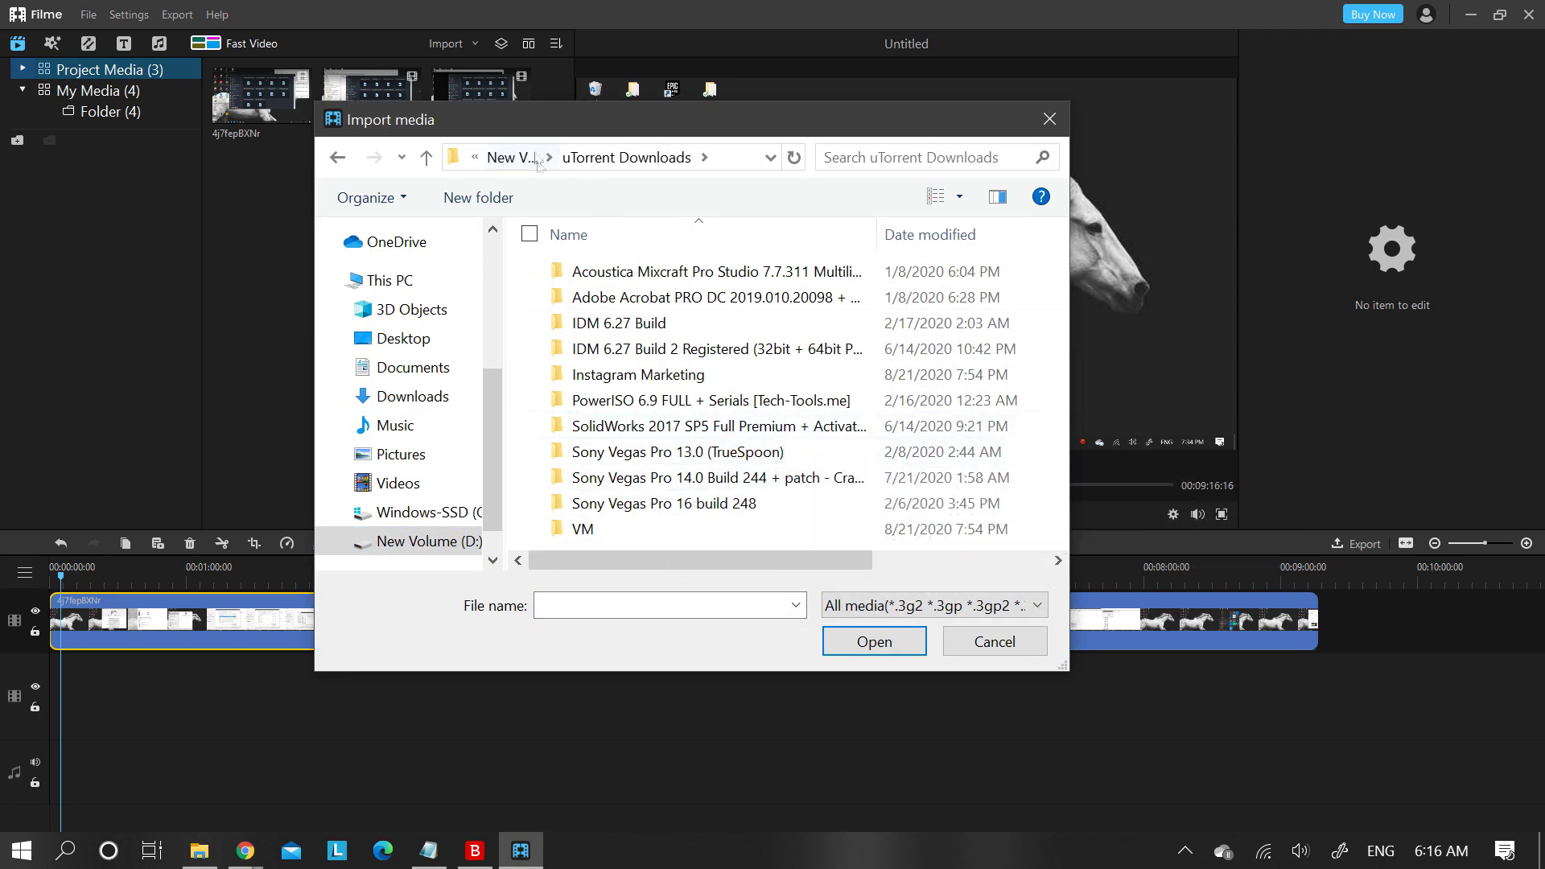
pyautogui.press('BackSpace')
pyautogui.doubleClick(661, 460)
pyautogui.doubleClick(603, 435)
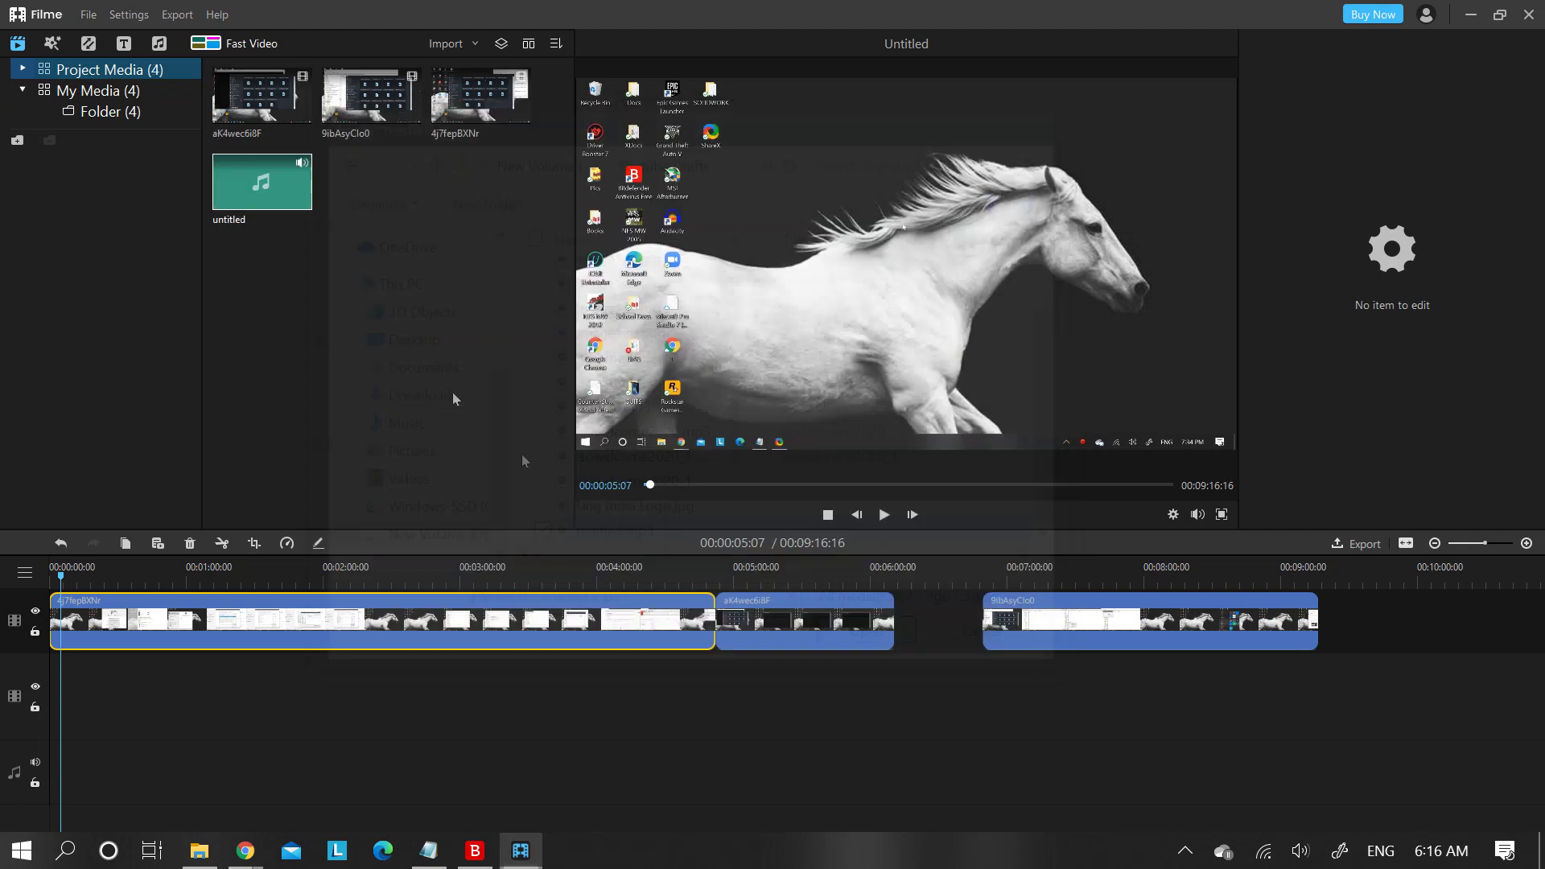
pyautogui.press('space')
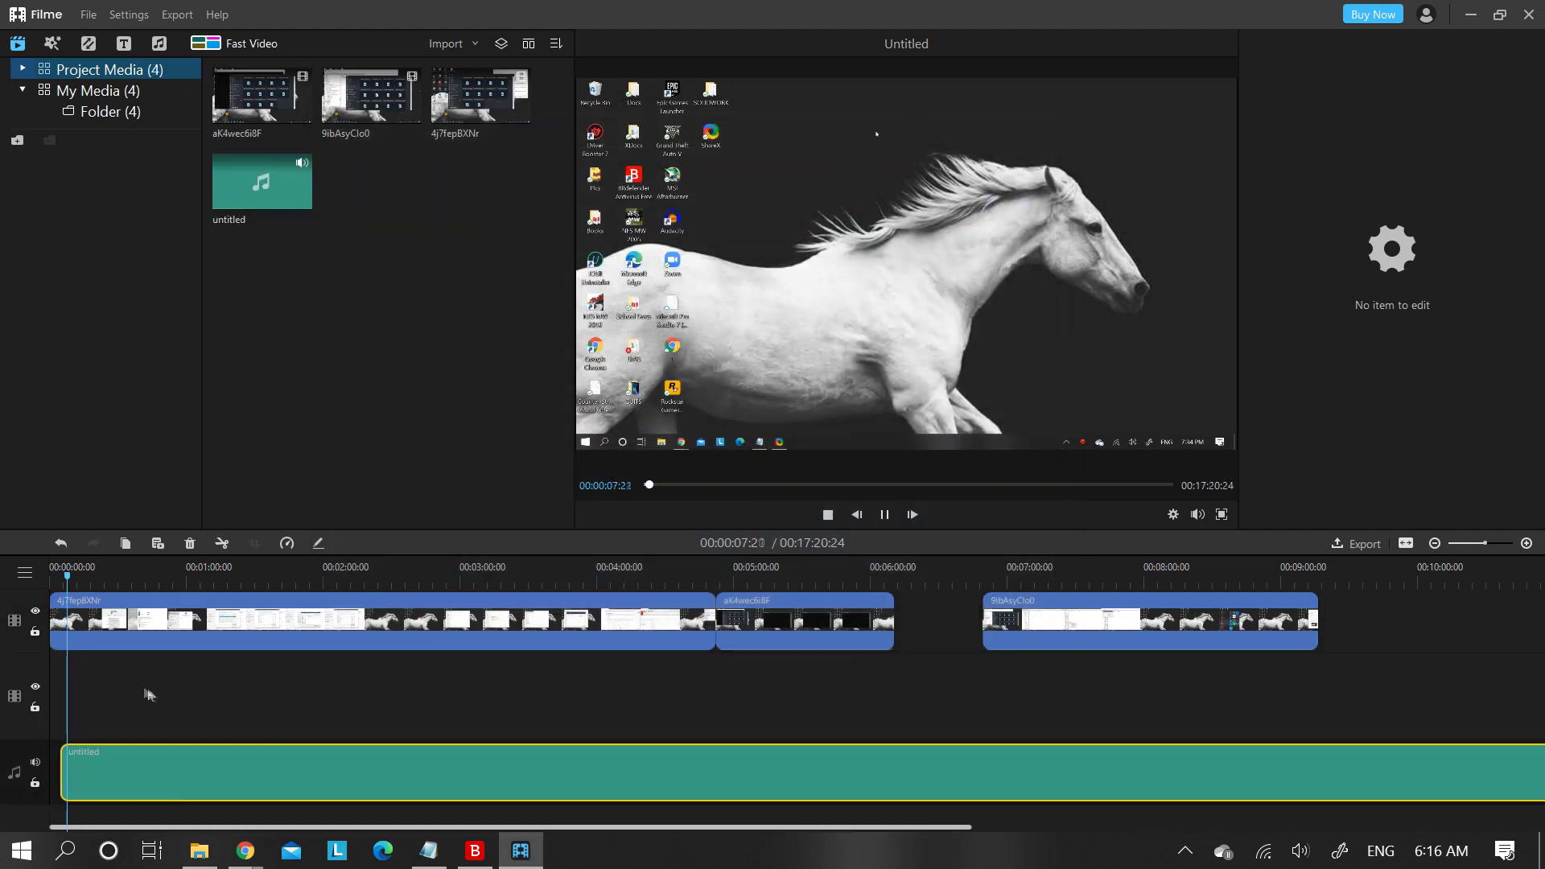